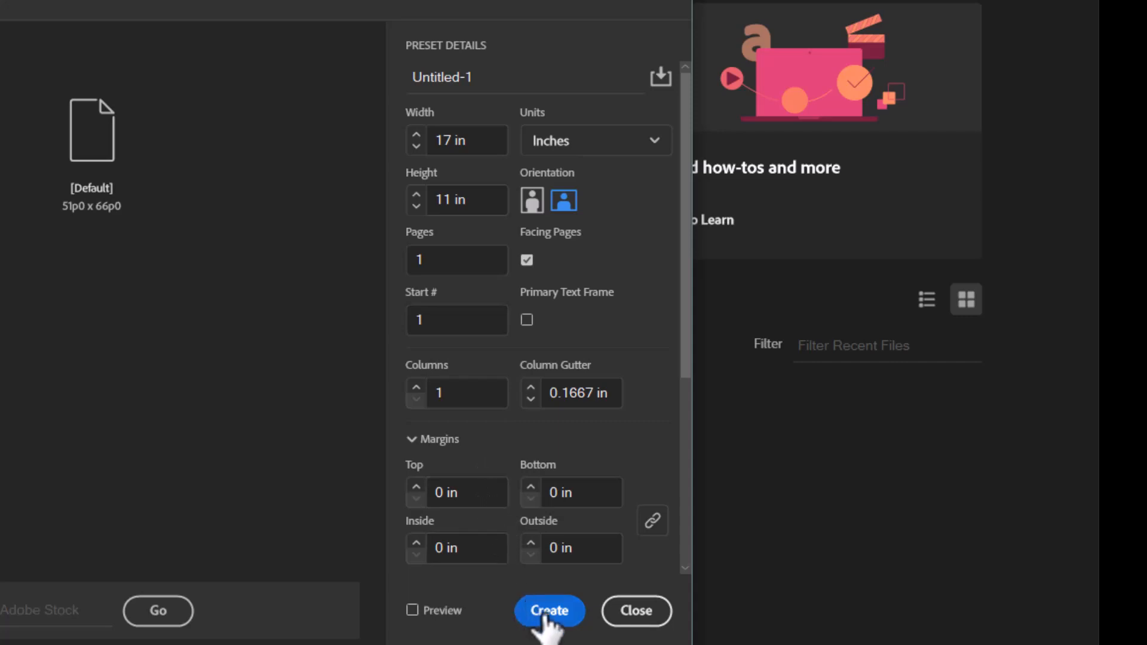
Create the 17 × 11 in landscape document and add a text frame about 7.4 × 3.74 in containing "Interior Design"
click(574, 599)
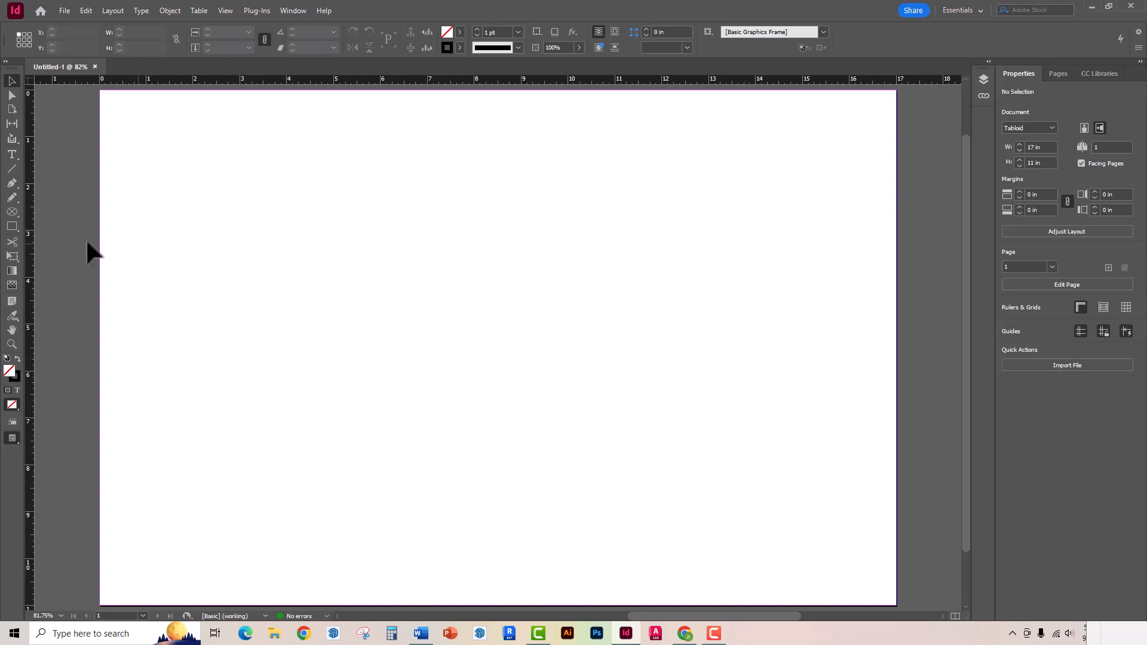
click(12, 154)
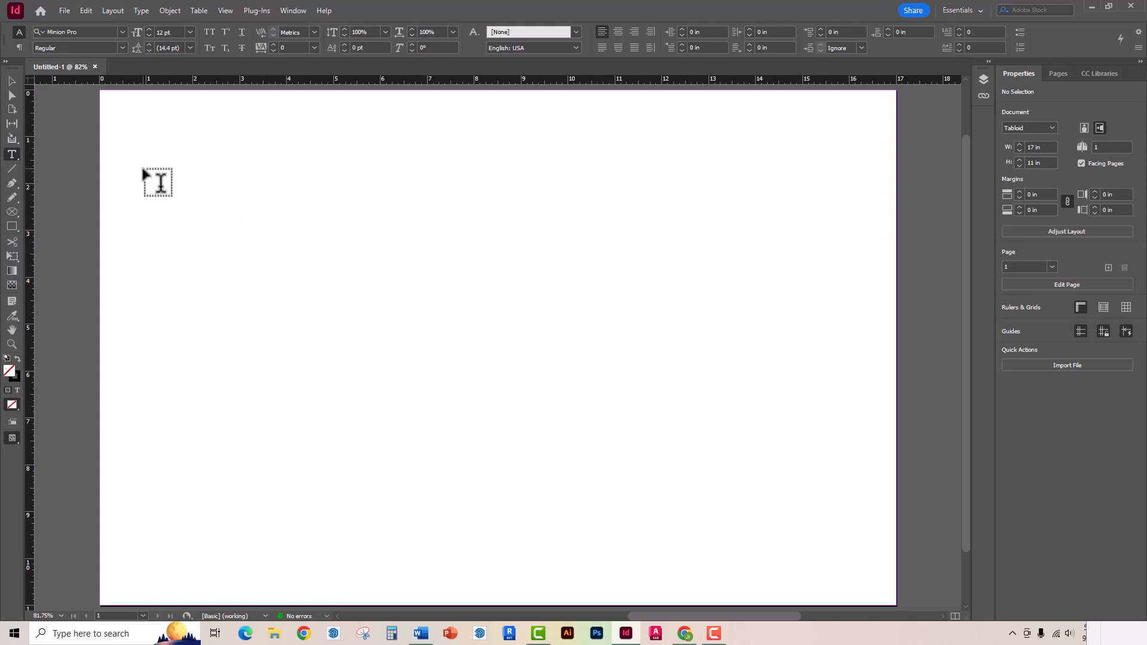
drag(172, 163, 519, 338)
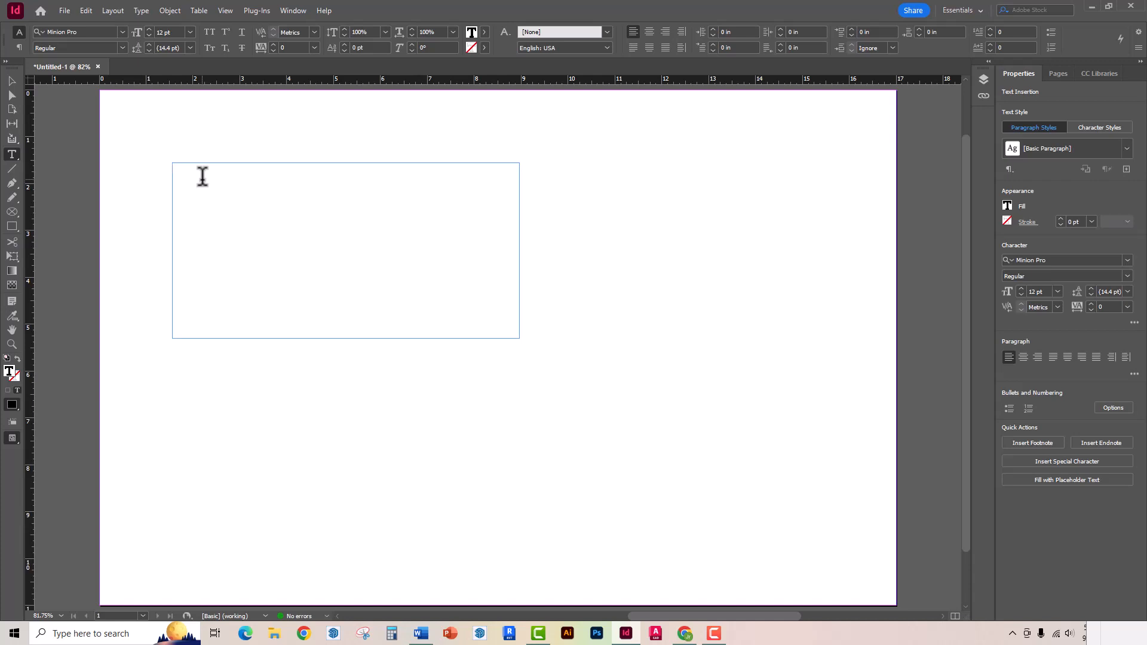
text(Interior Design)
Format the "Interior Design" title in Copperplate Gothic Bold at 72 pt
drag(224, 166, 162, 156)
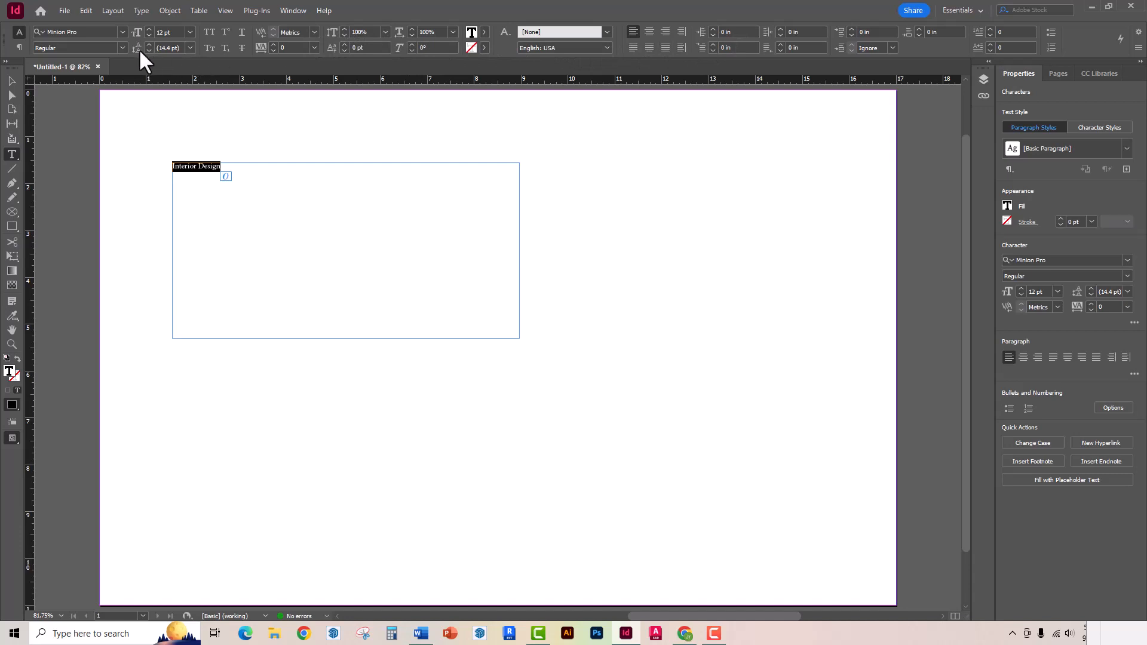
click(122, 31)
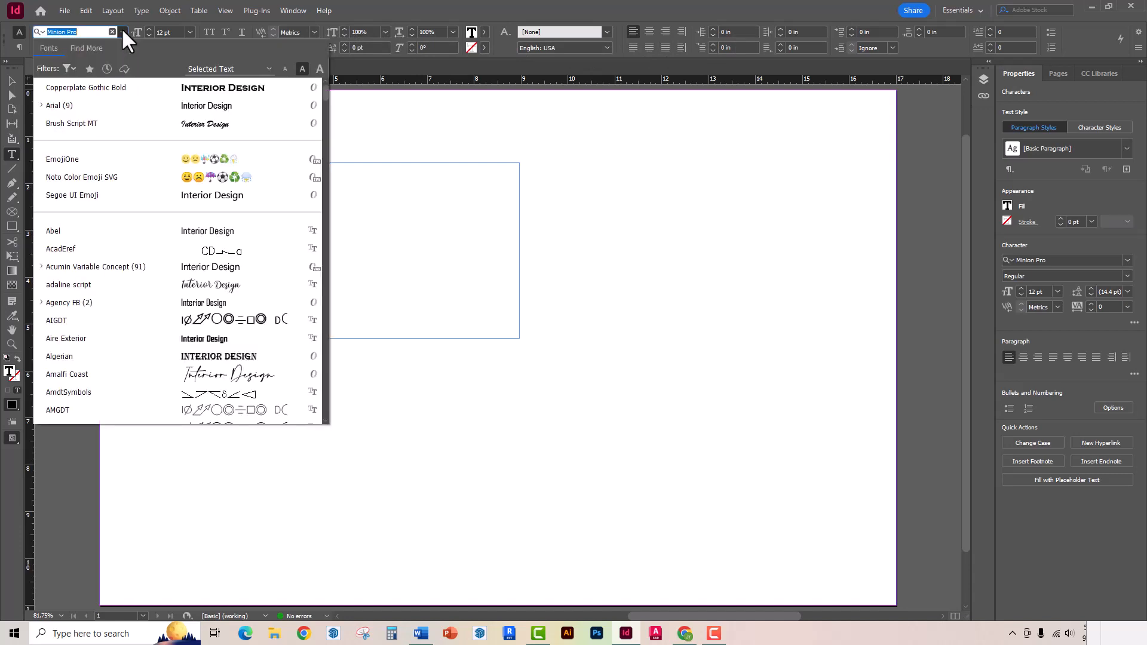
click(117, 91)
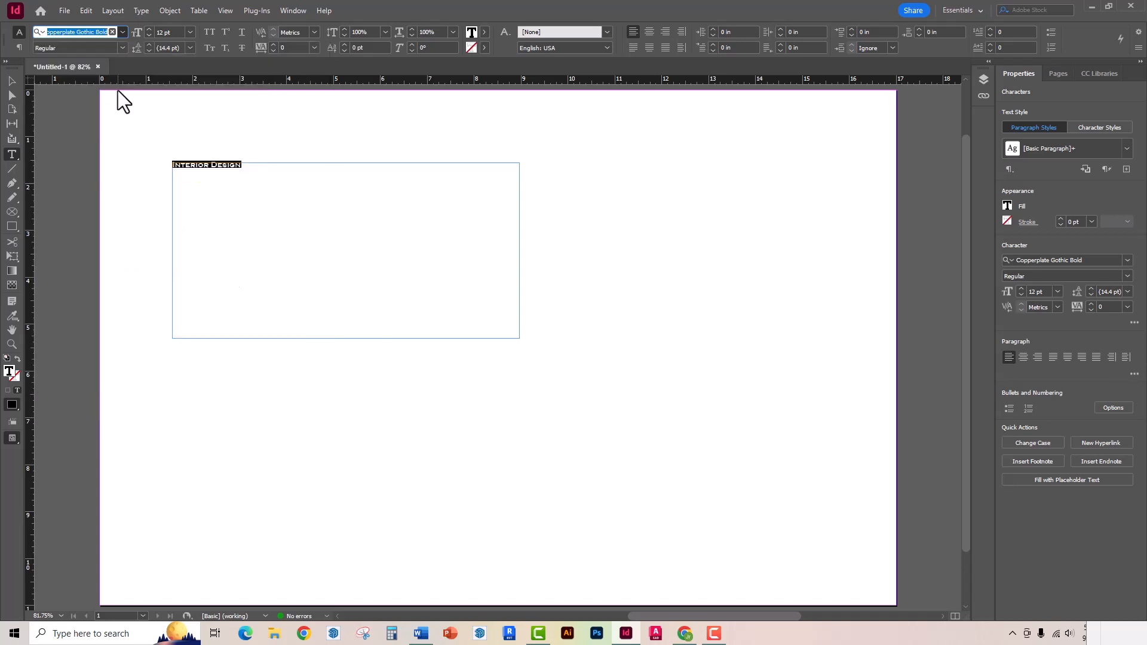
click(190, 32)
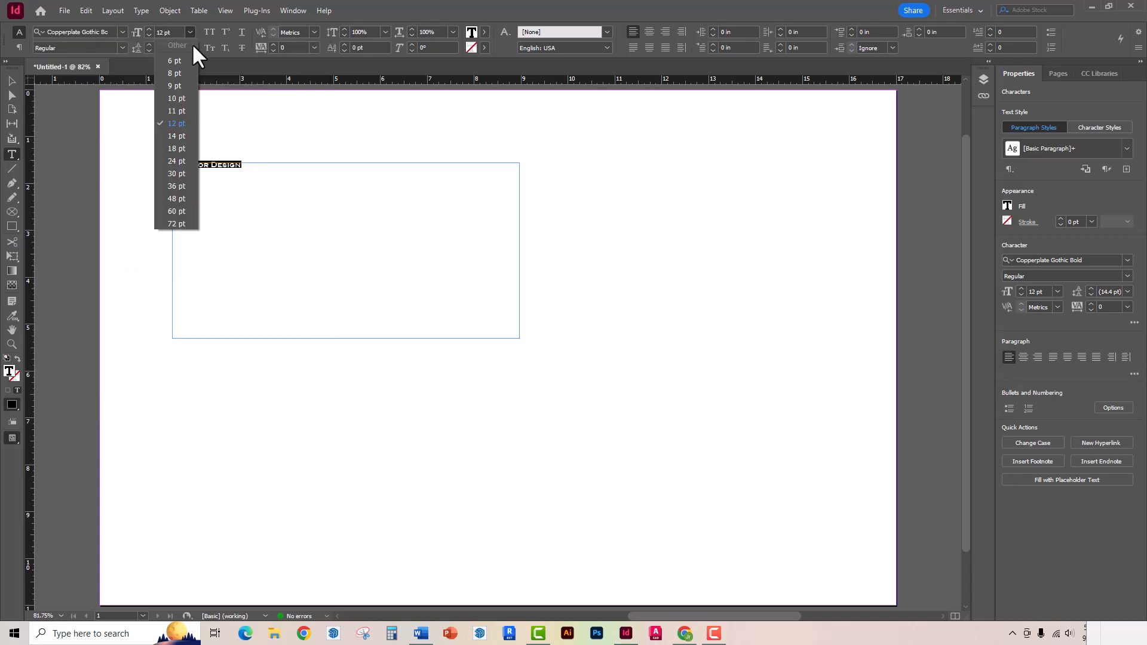
click(183, 225)
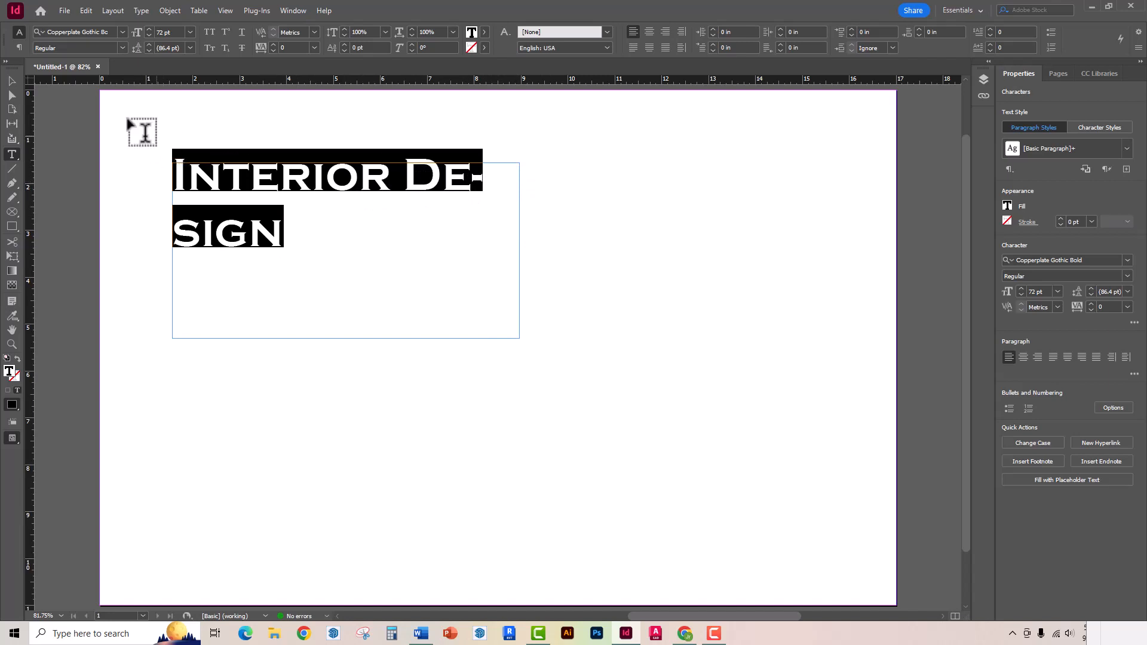
Fit the title frame to one line, about 8.88 × 0.76 in, and move it to about X 2.06 in, Y 0.26 in
click(9, 80)
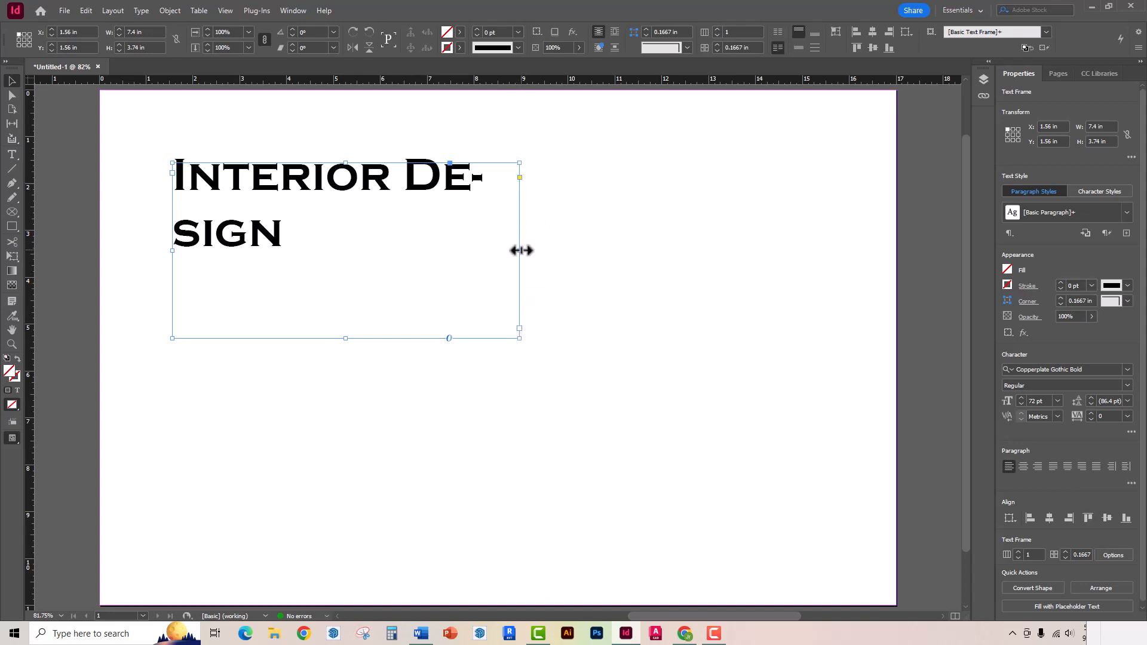
drag(519, 250, 710, 268)
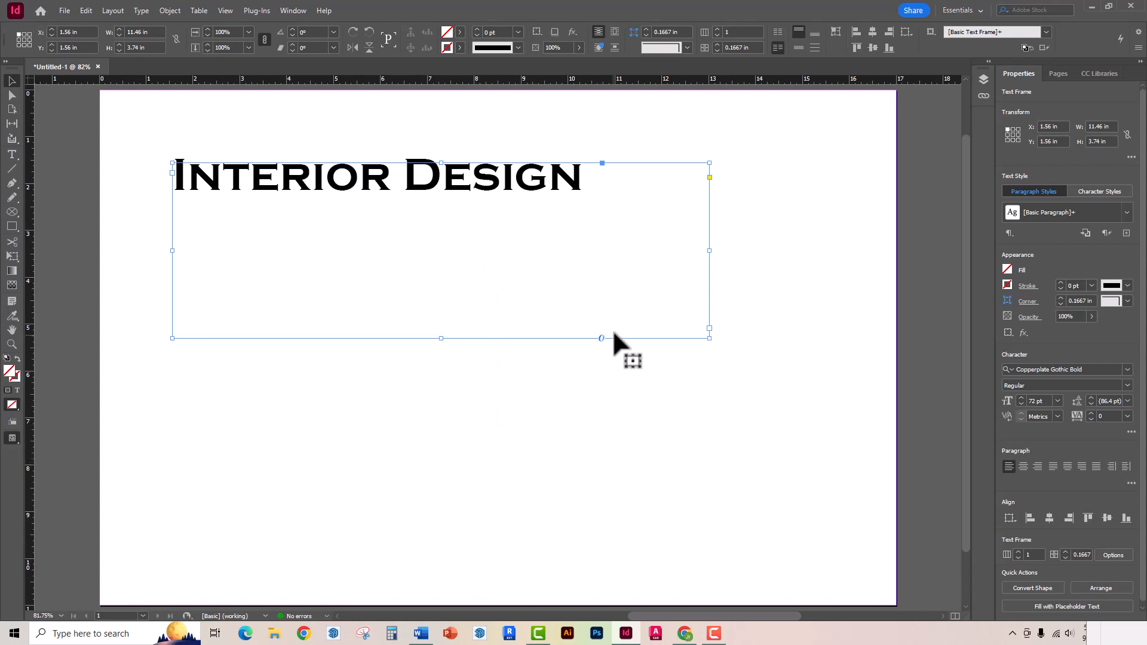
drag(712, 250, 589, 232)
drag(379, 340, 405, 477)
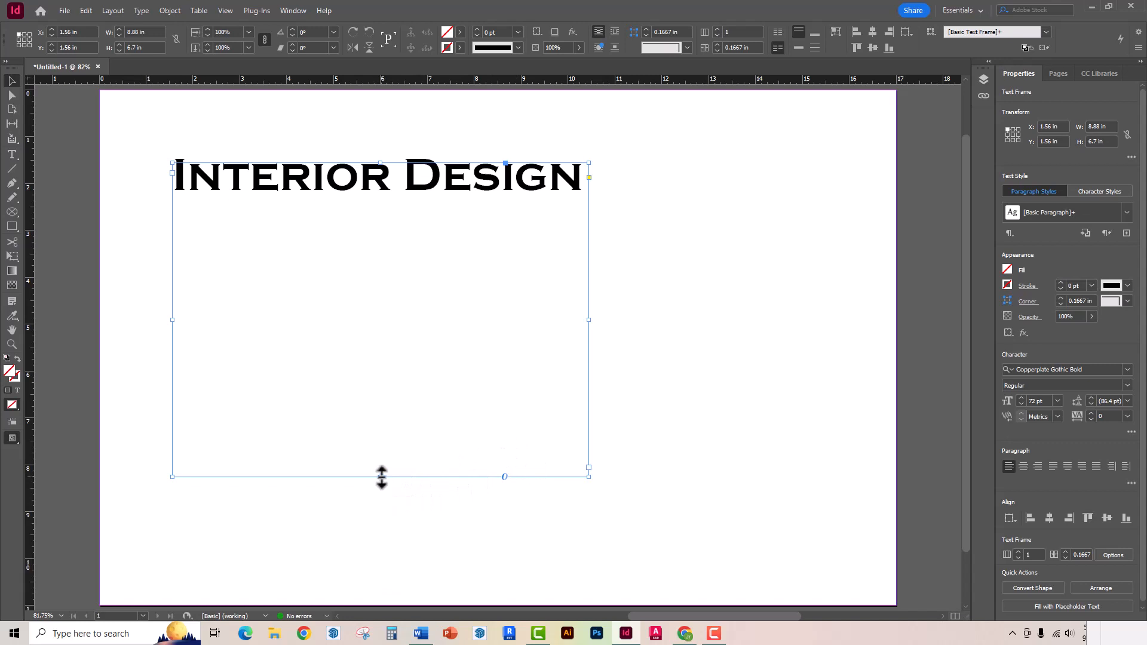
drag(381, 477, 399, 199)
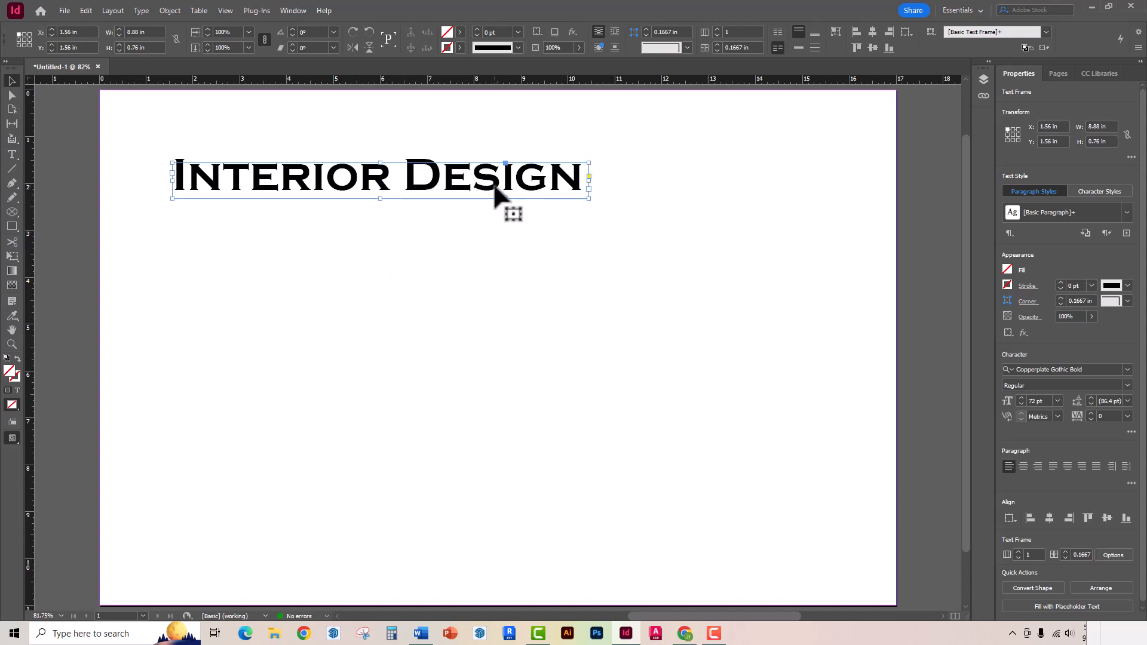
drag(494, 190, 515, 123)
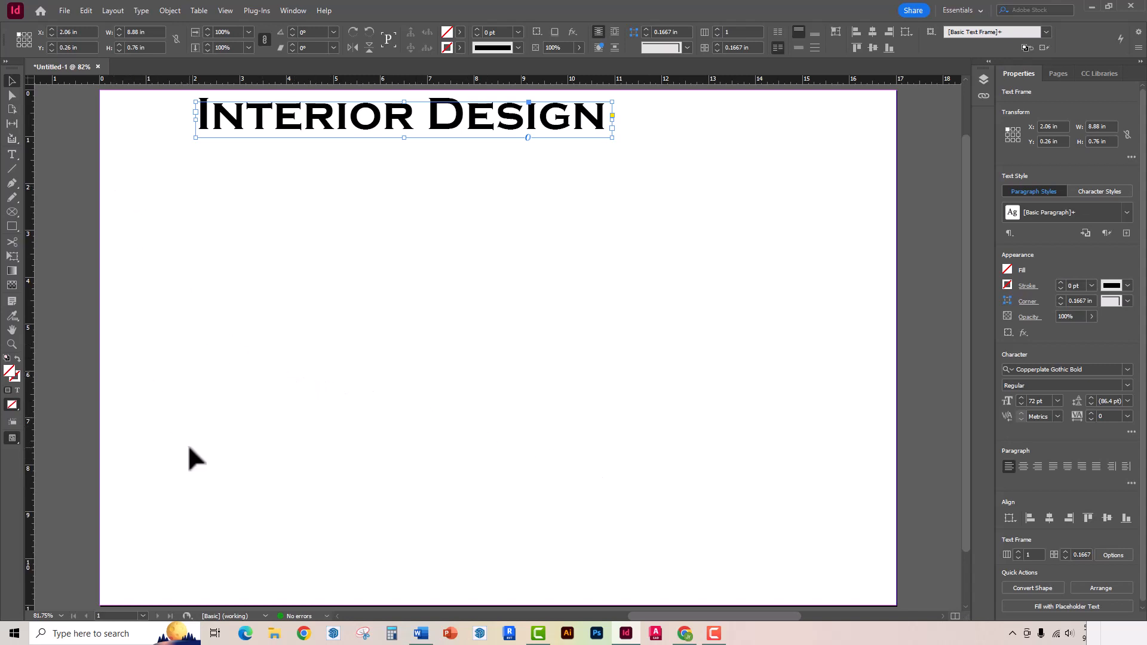
Draw a text frame about 6.6 × 9.16 in below the title and fill it with placeholder text
click(12, 153)
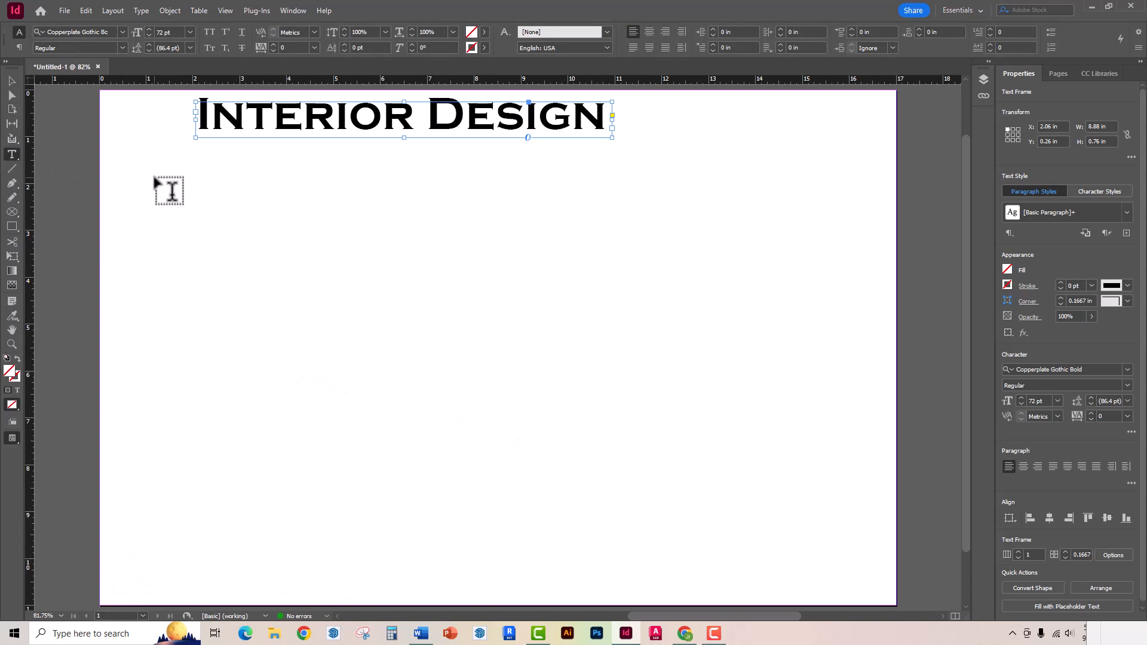
drag(144, 163, 454, 592)
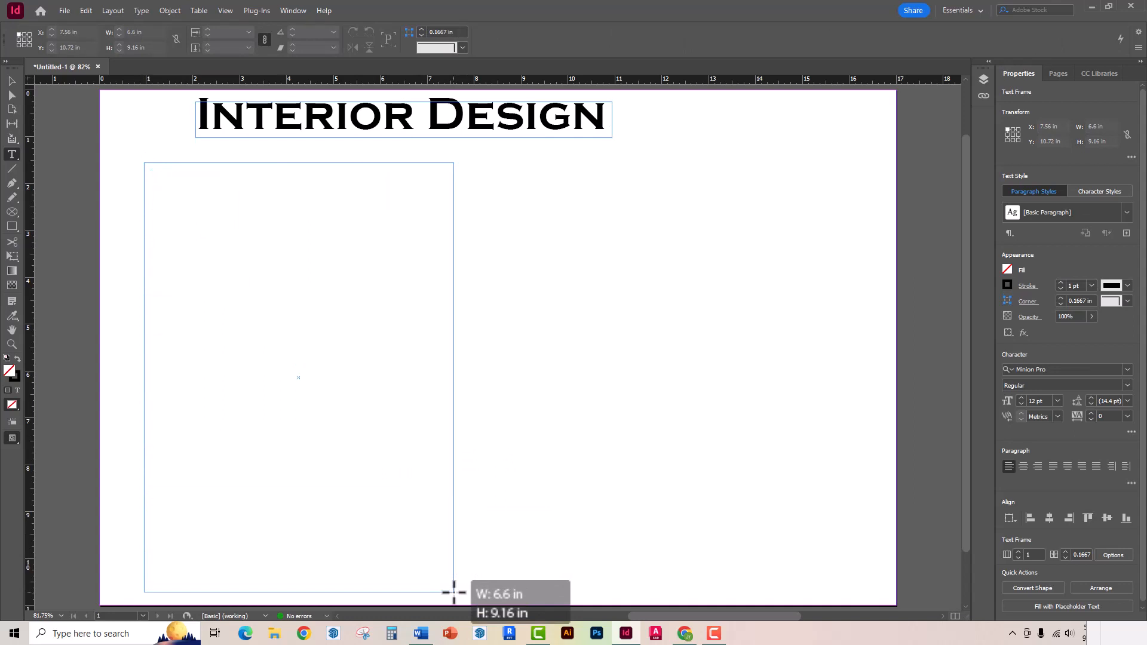
drag(454, 592, 454, 593)
drag(454, 593, 454, 592)
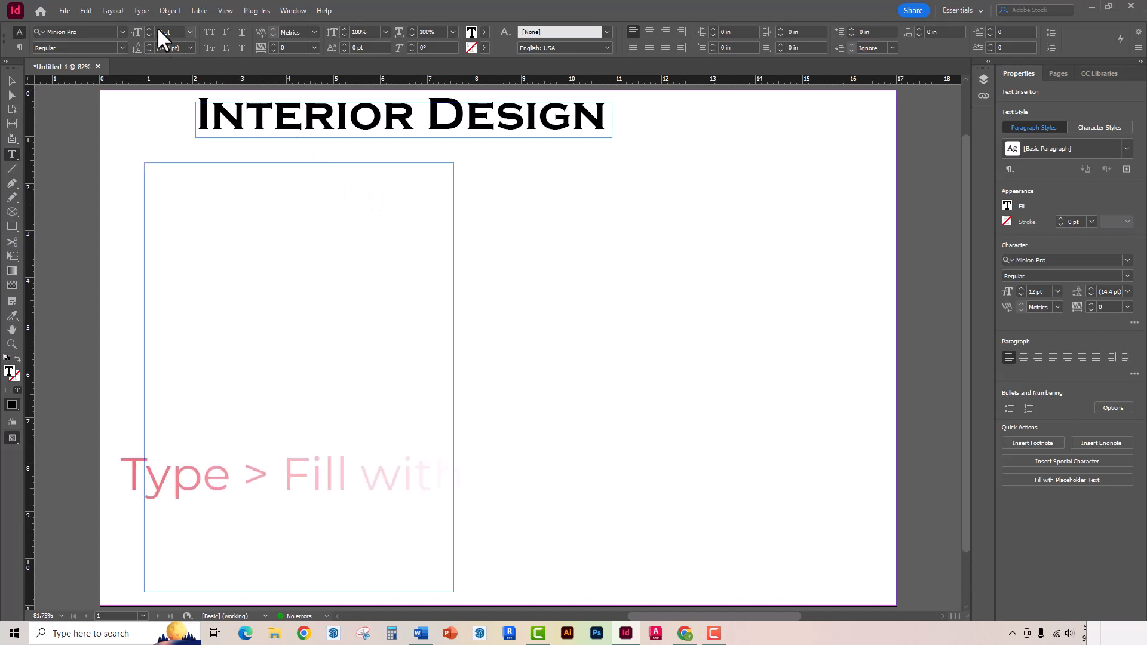
click(143, 11)
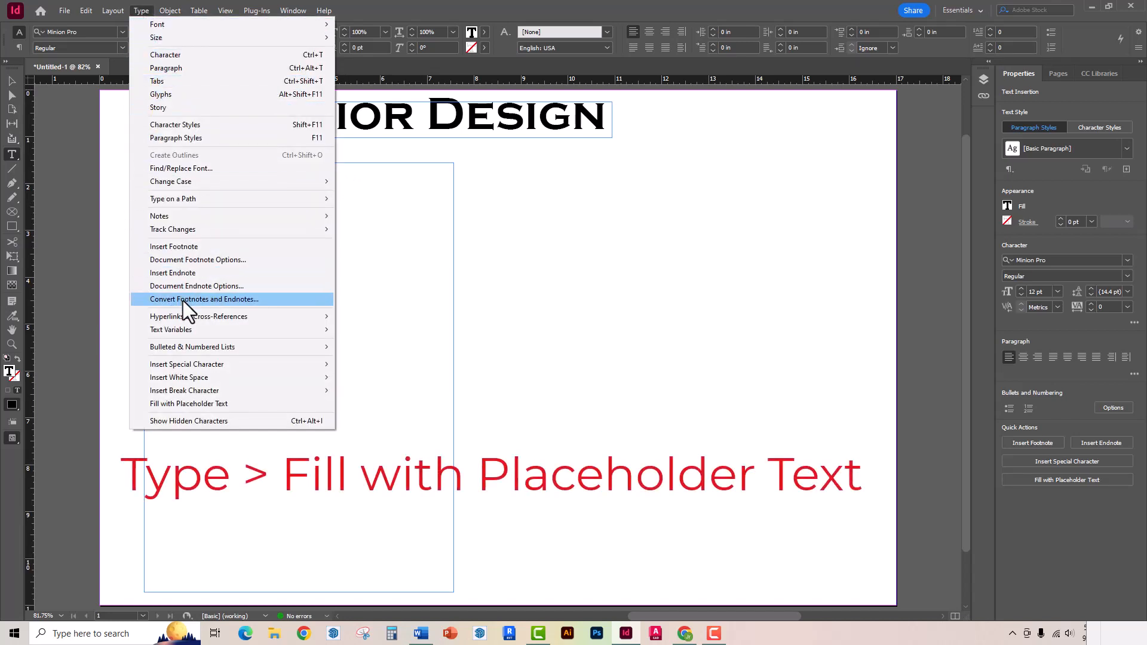
click(248, 403)
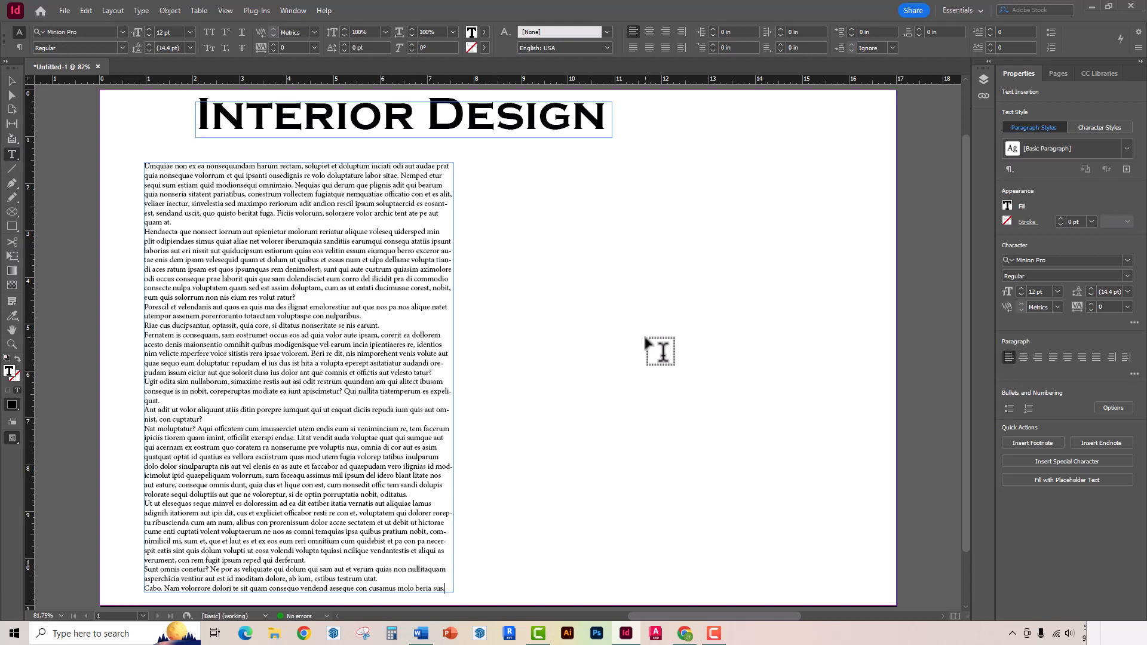
Try different widths for the placeholder text frame, ending at about 4.64 in so that the text overflows
click(11, 80)
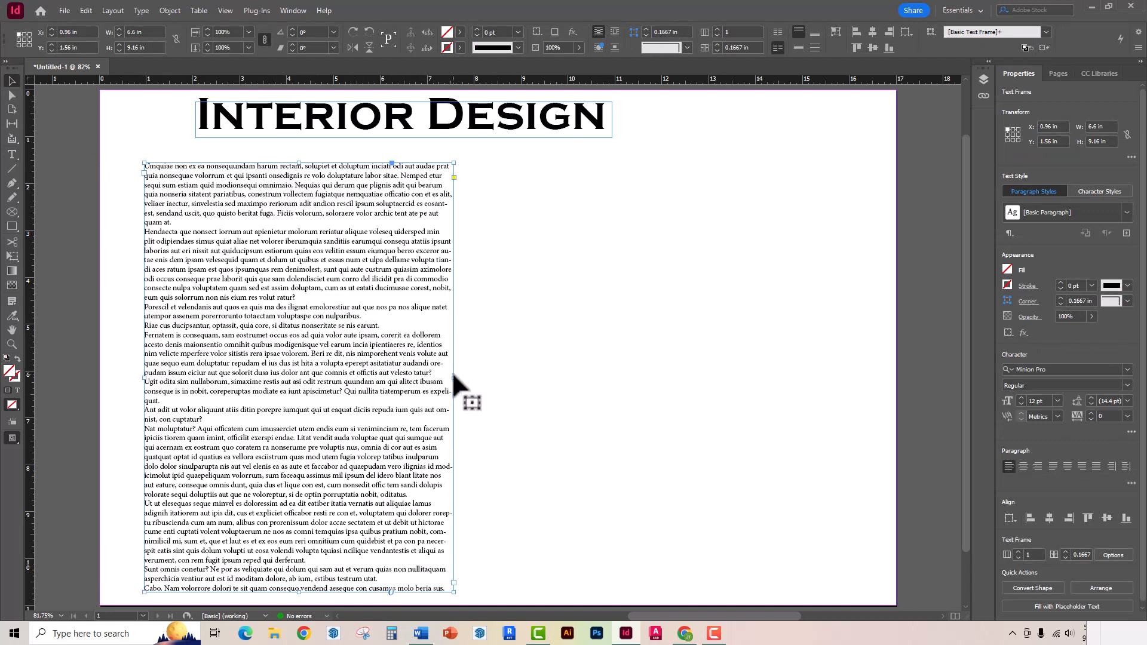
drag(453, 374, 394, 372)
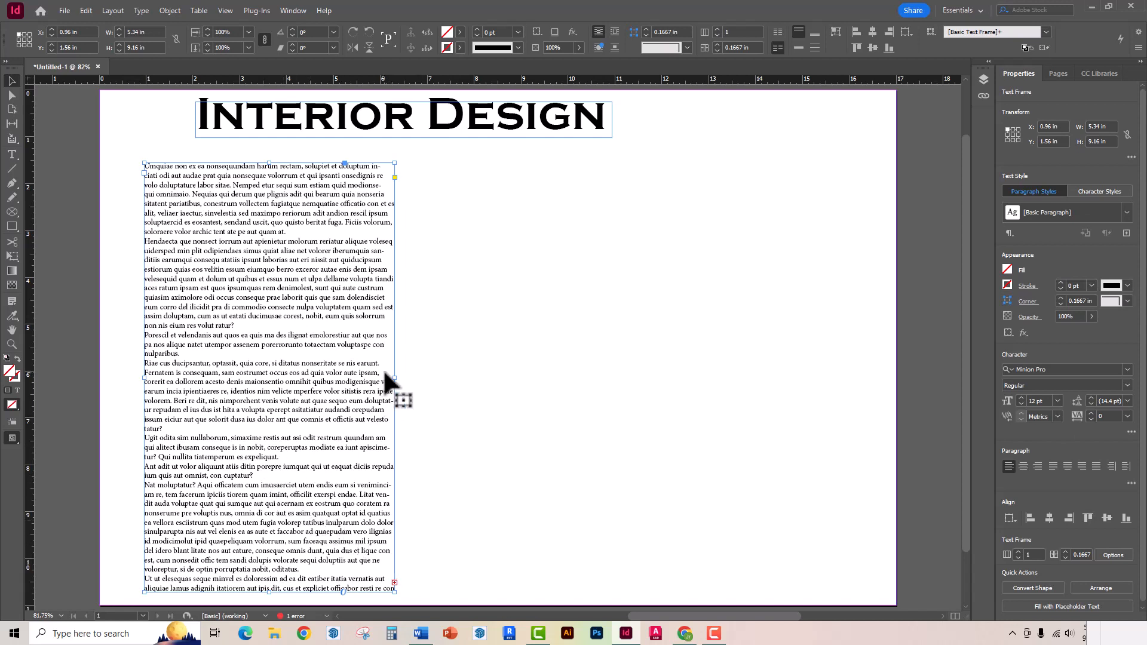
drag(394, 377, 452, 377)
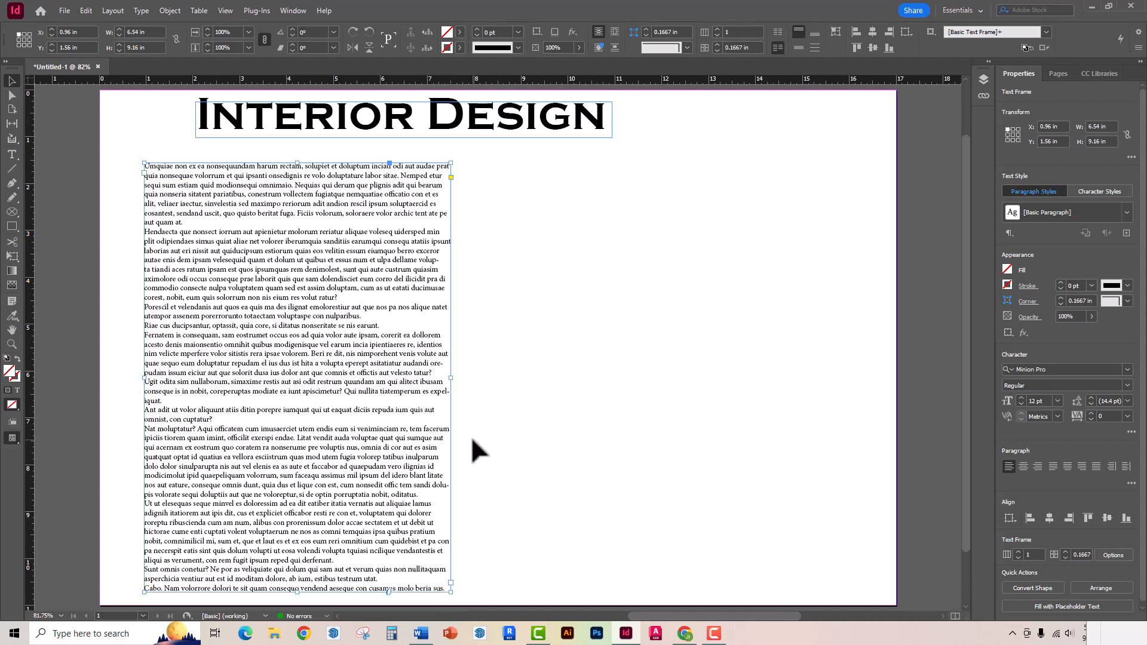
drag(451, 378, 362, 374)
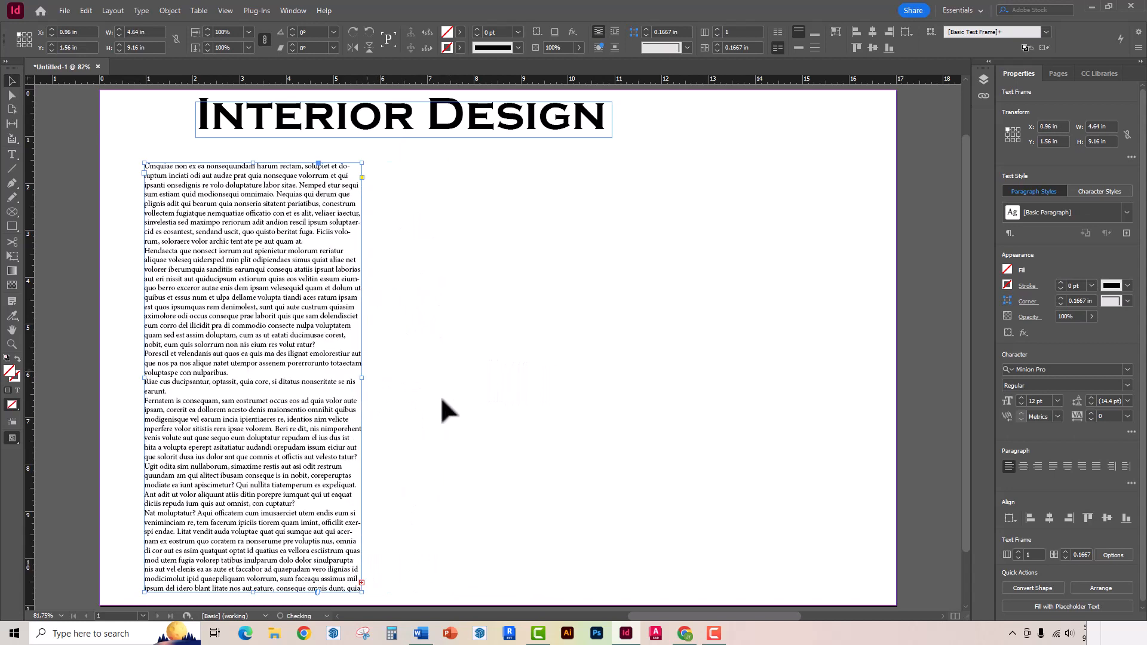
Thread the overflow text into a second frame and narrow that frame from its left side to about 9.12 in wide
click(361, 583)
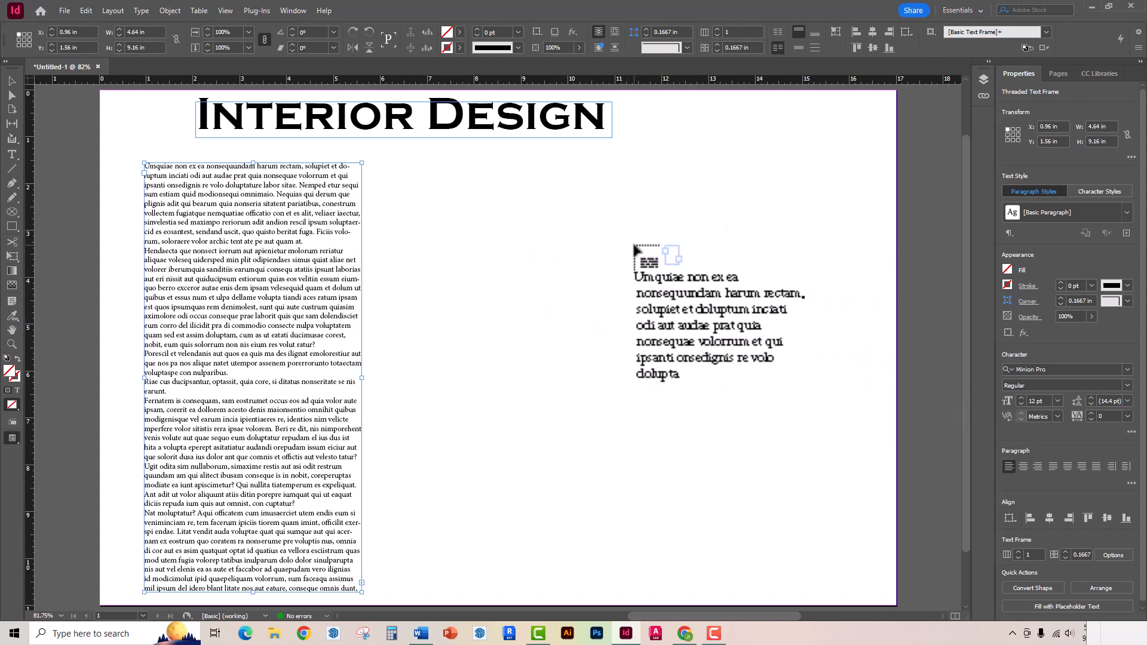
click(628, 245)
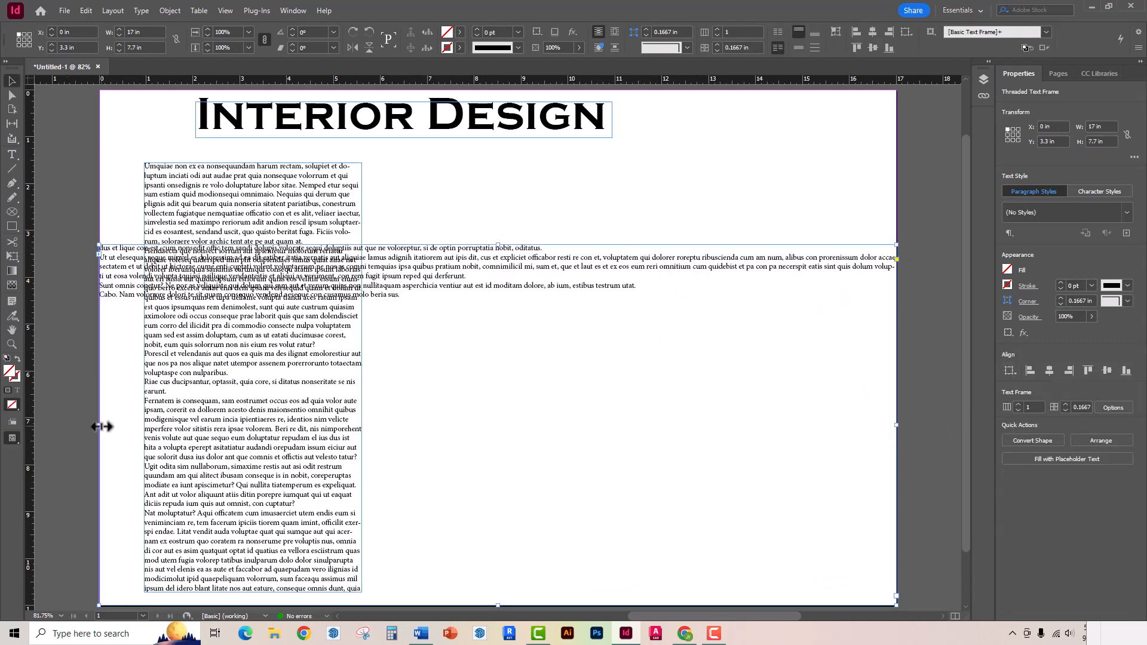
drag(102, 426, 472, 438)
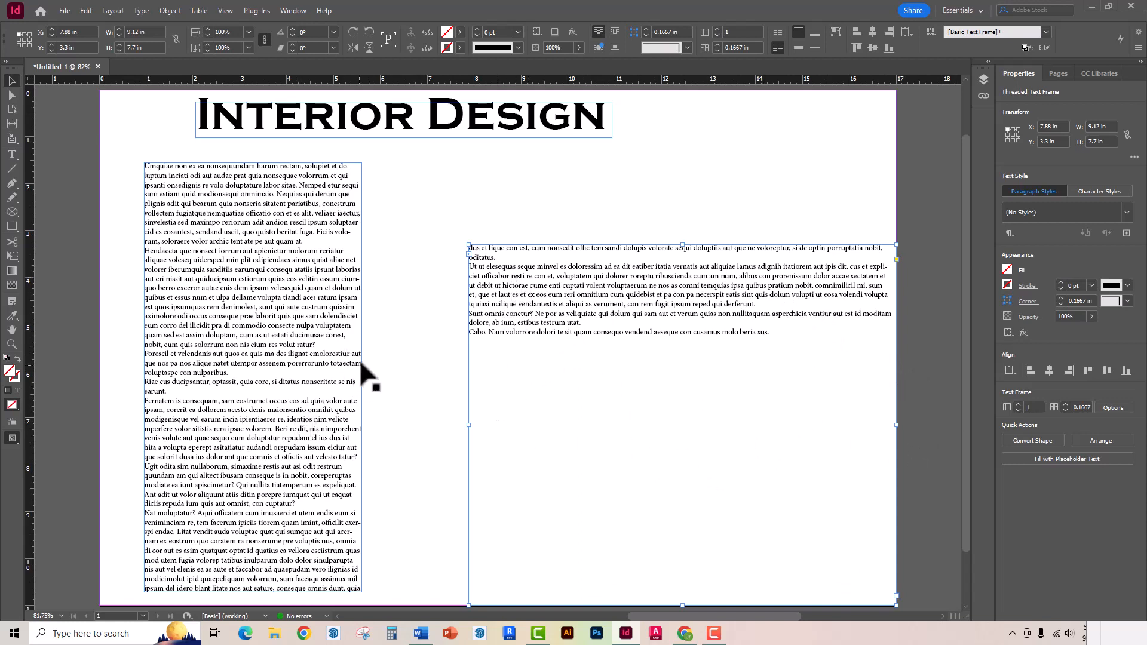
Widen the first placeholder text frame to about 5.94 in so that more text flows back into it
click(363, 340)
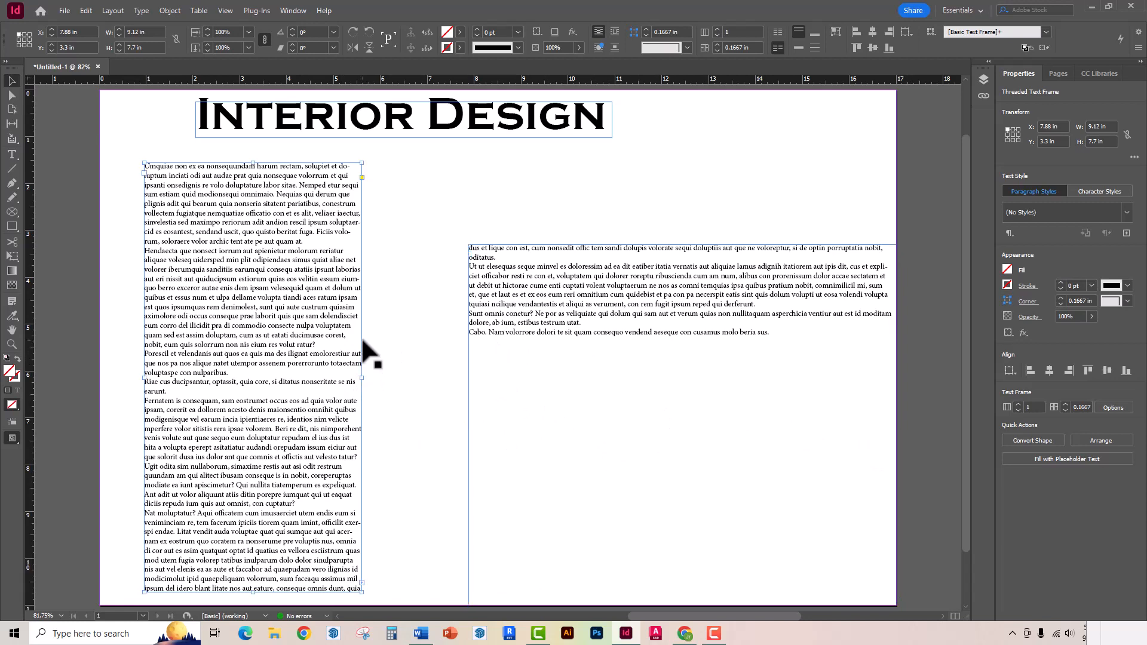
drag(362, 378, 423, 379)
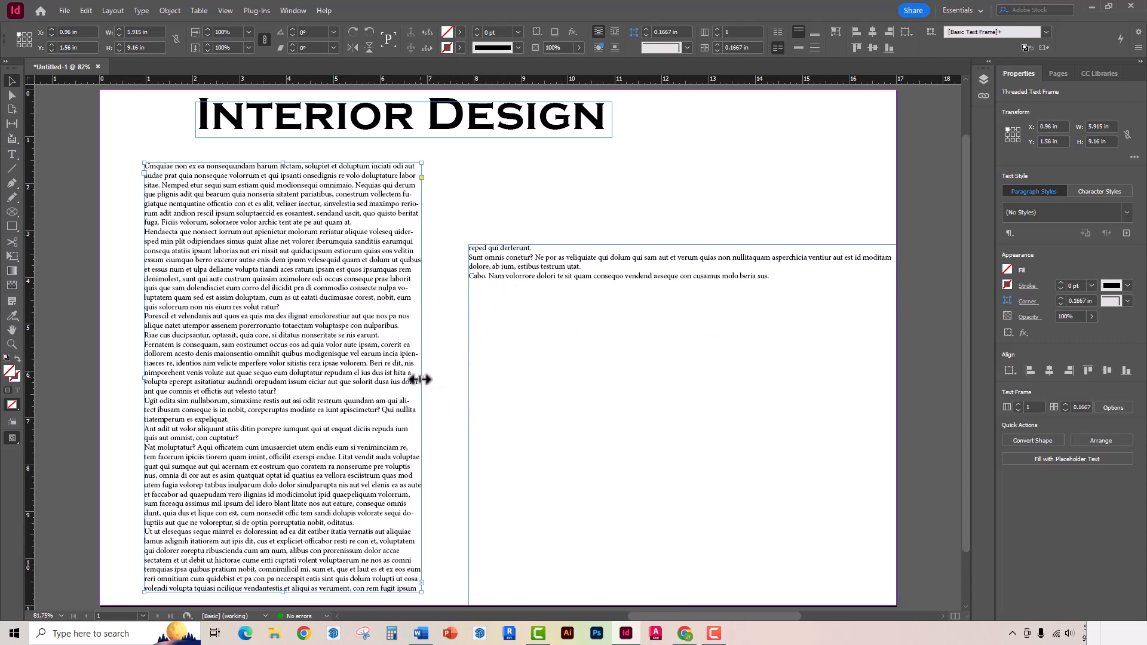
mouse_move(421, 379)
mouse_down()
mouse_move(319, 379)
mouse_move(423, 379)
mouse_up()
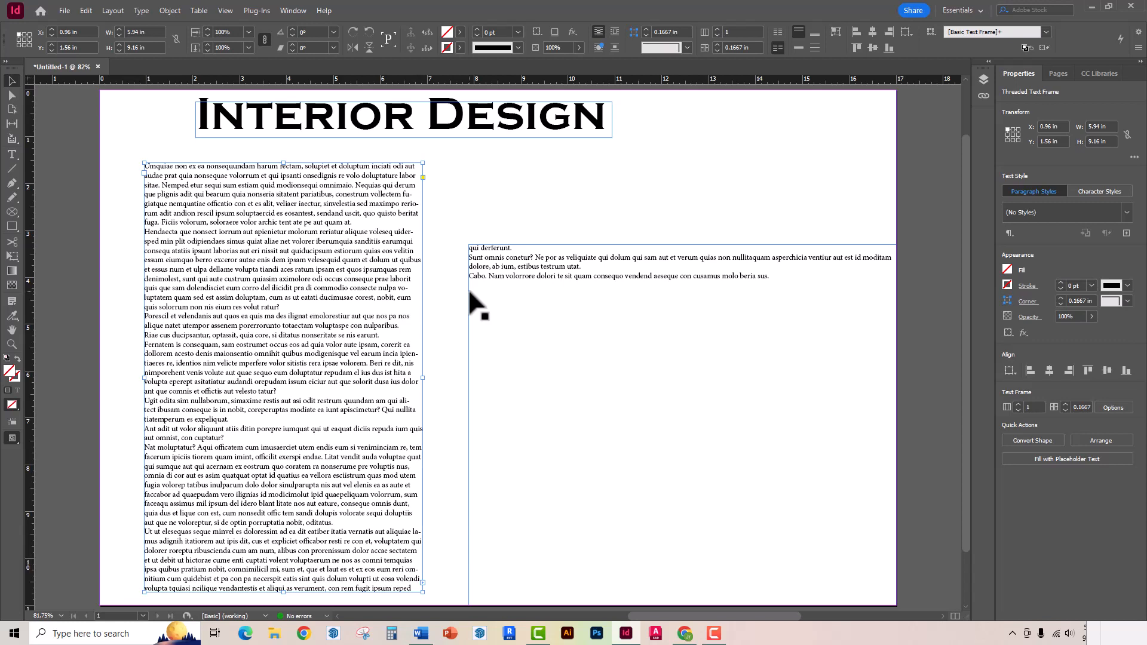
Delete the second threaded text frame and widen the remaining placeholder frame to about 8.46 in to hold all the text
click(536, 245)
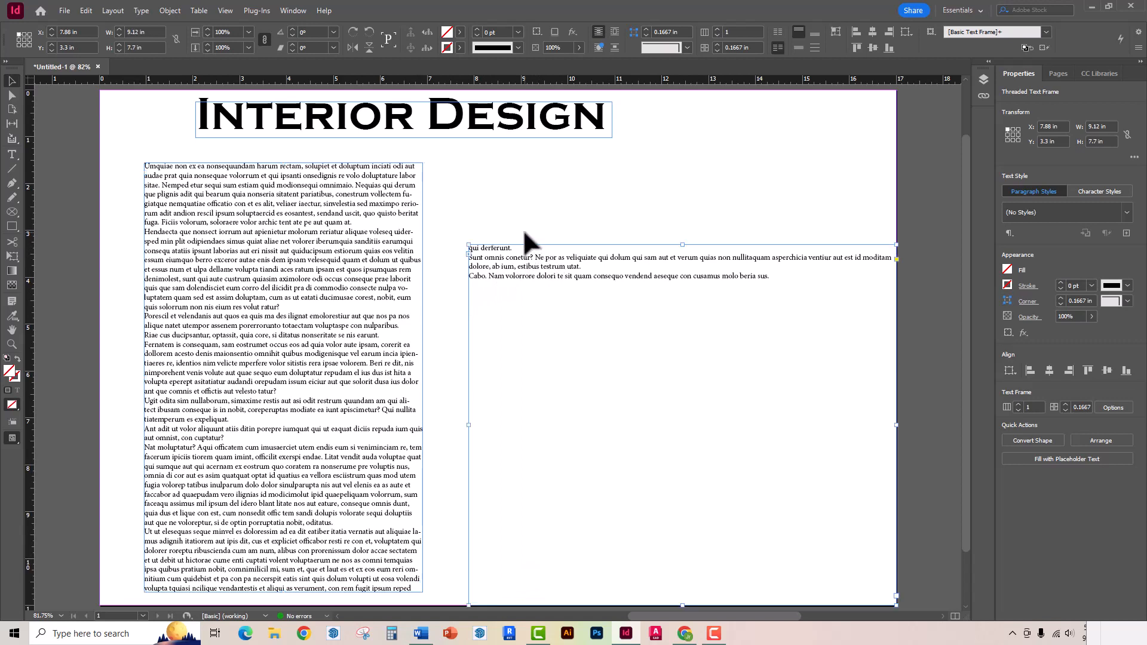
key(Delete)
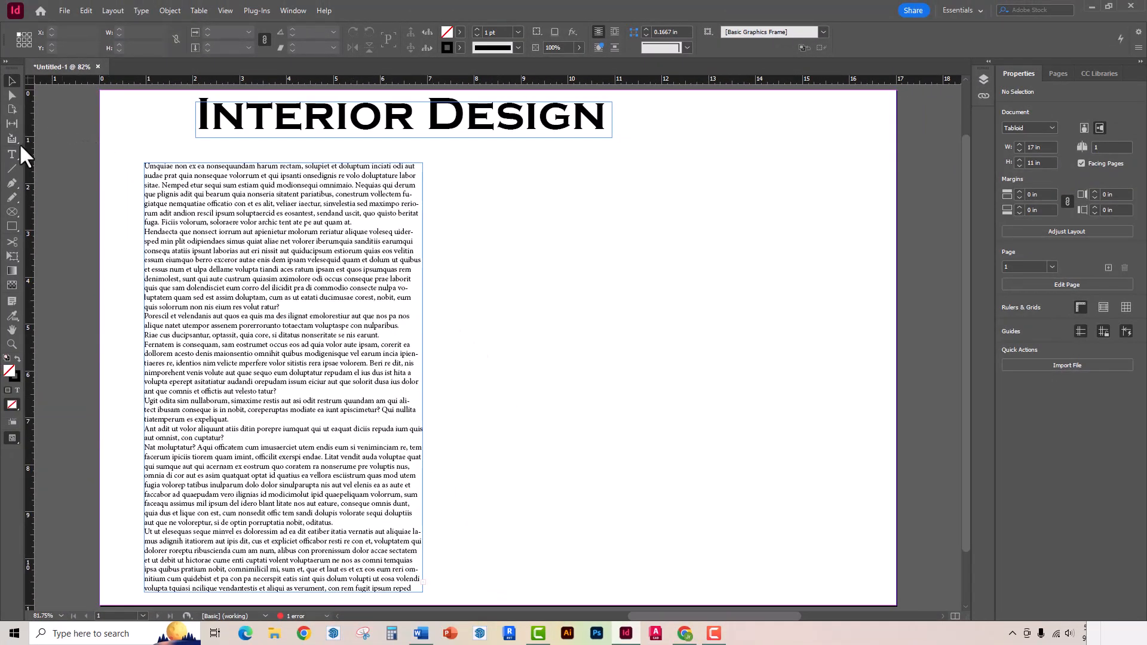
click(422, 350)
drag(423, 378, 541, 389)
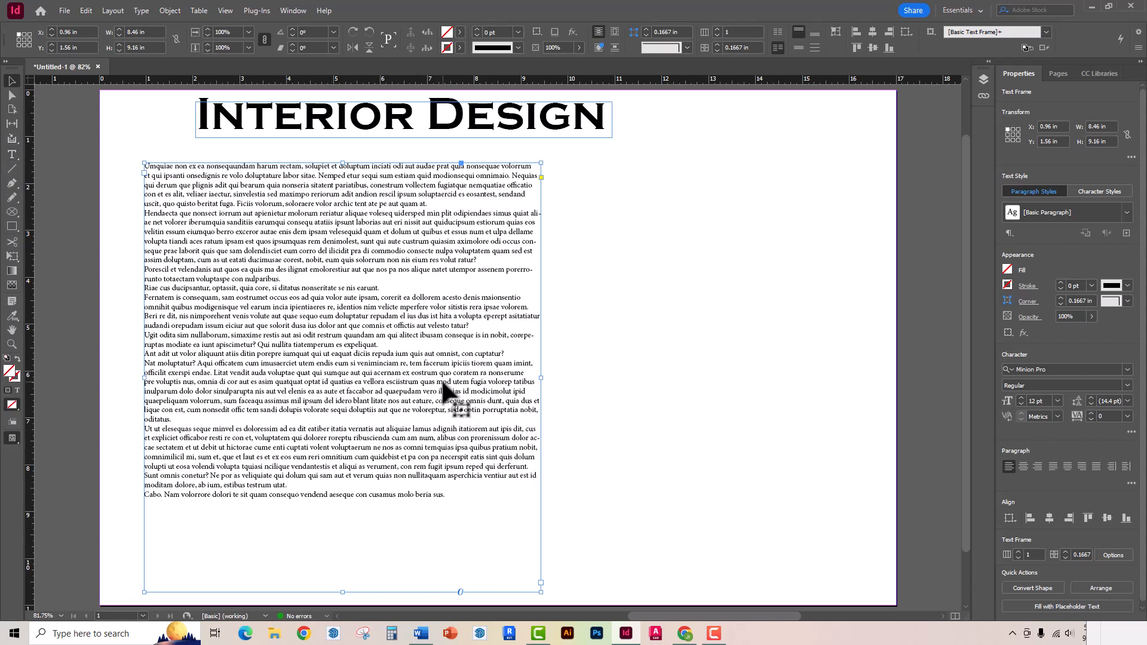
Turn off hyphenation for all the placeholder text in the body frame
double_click(447, 394)
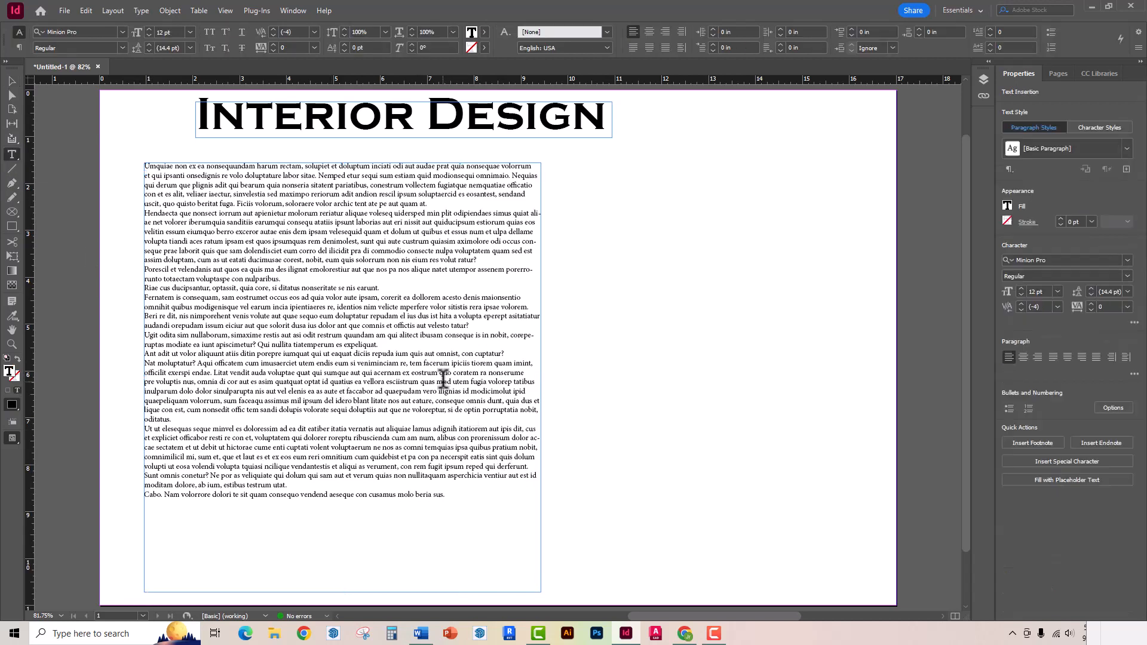
drag(453, 499, 134, 132)
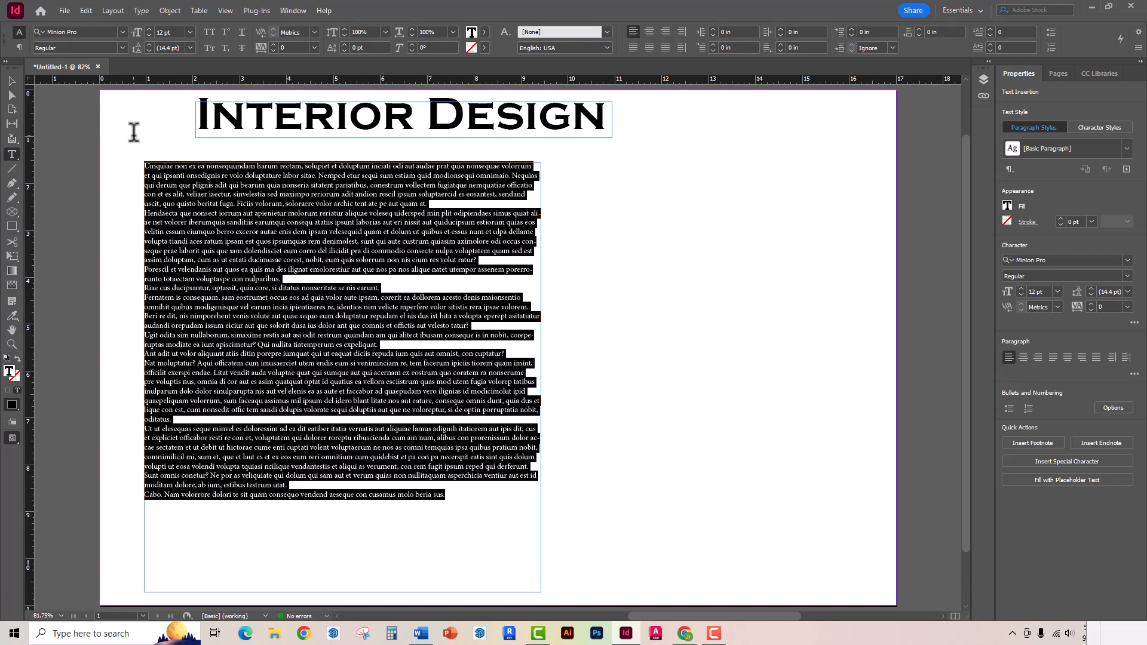
drag(134, 132, 134, 132)
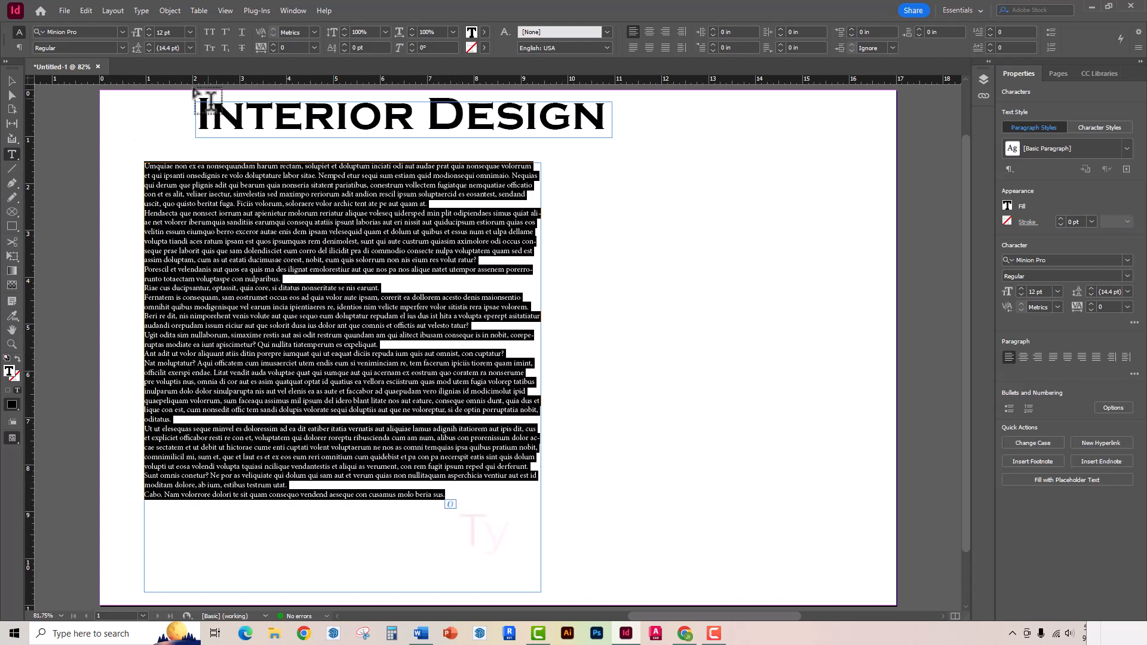
click(142, 12)
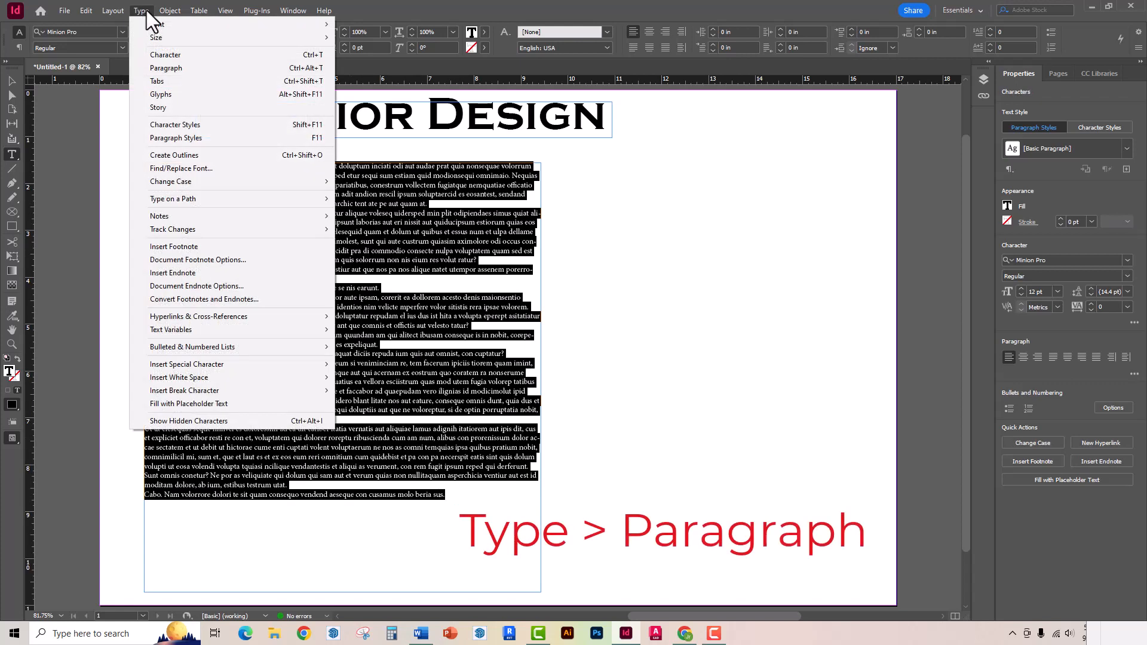
click(170, 66)
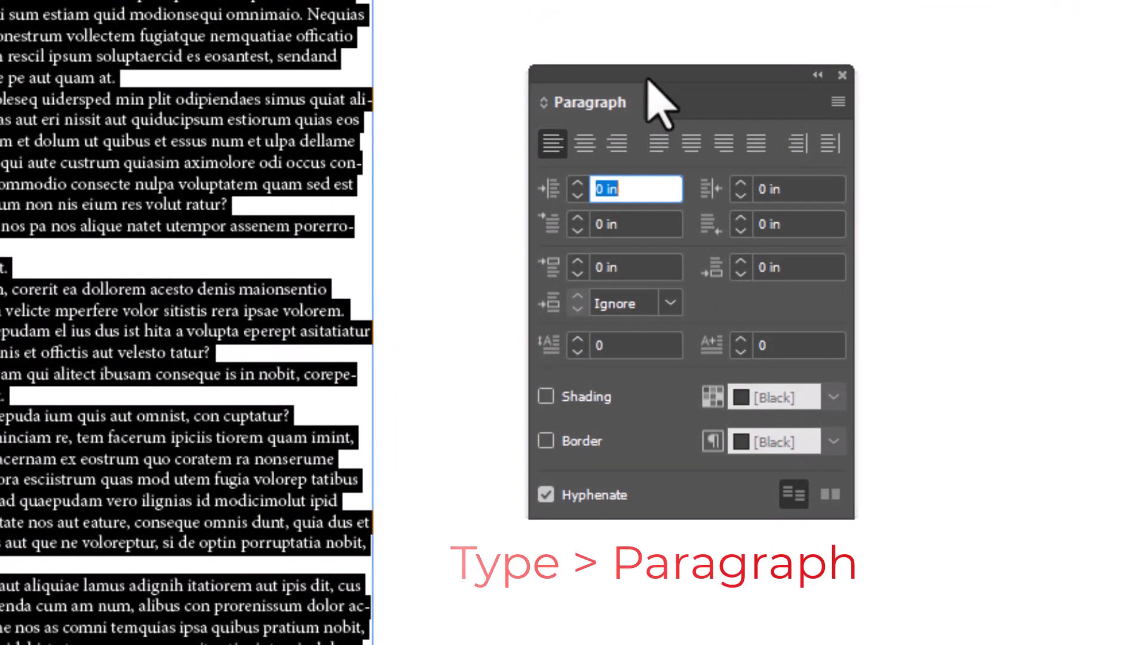
click(545, 496)
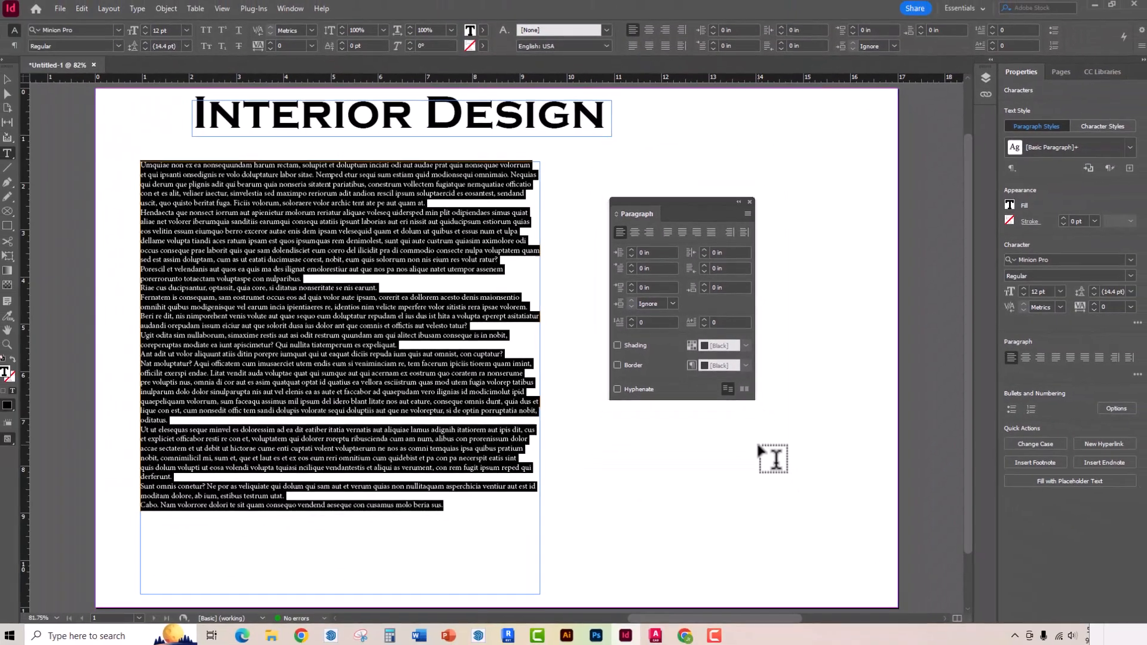
click(749, 202)
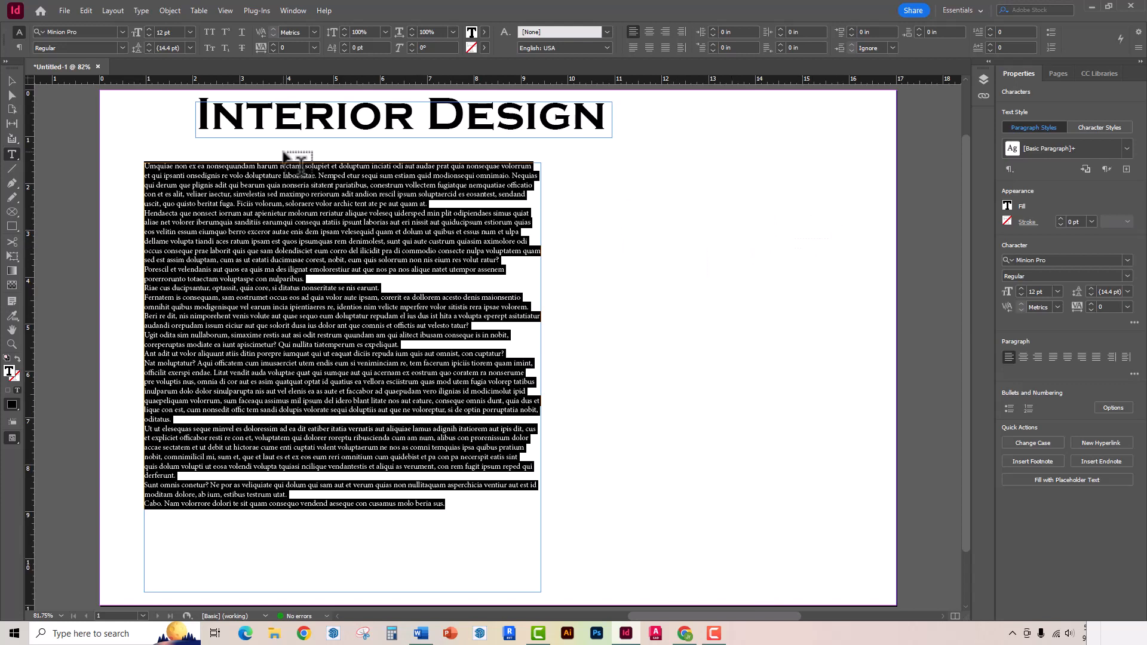
click(12, 82)
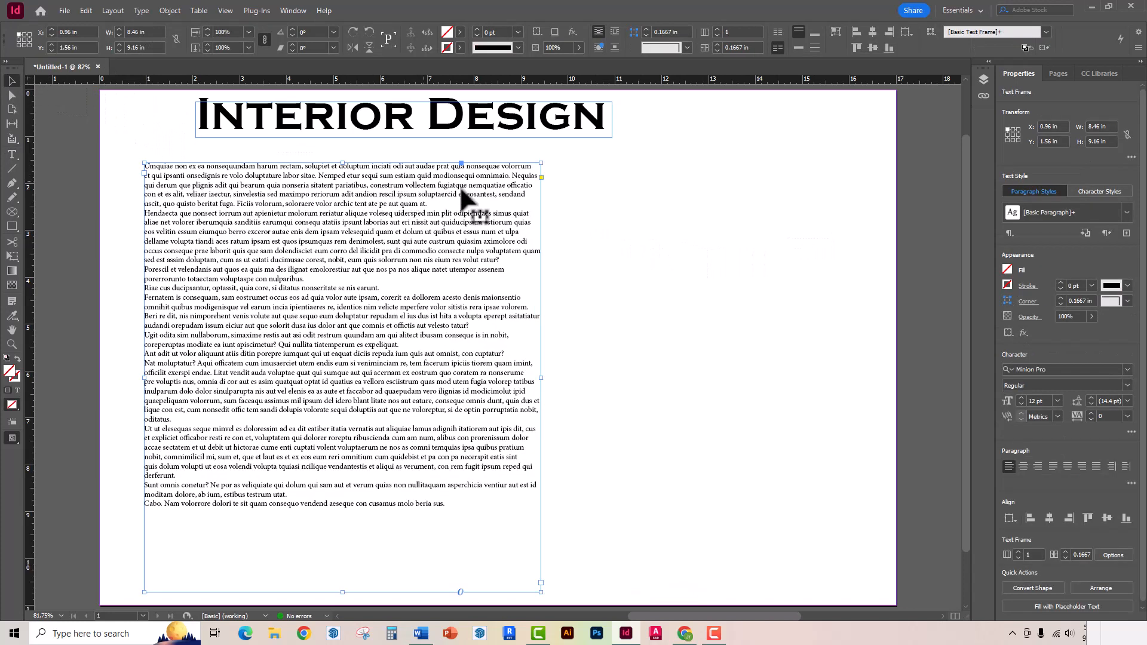
Reshape the body text frame into a slanted quadrilateral, with its upper-right corner at about X 8 in and lower corners at about X 4.02 and 11.22 in
click(12, 95)
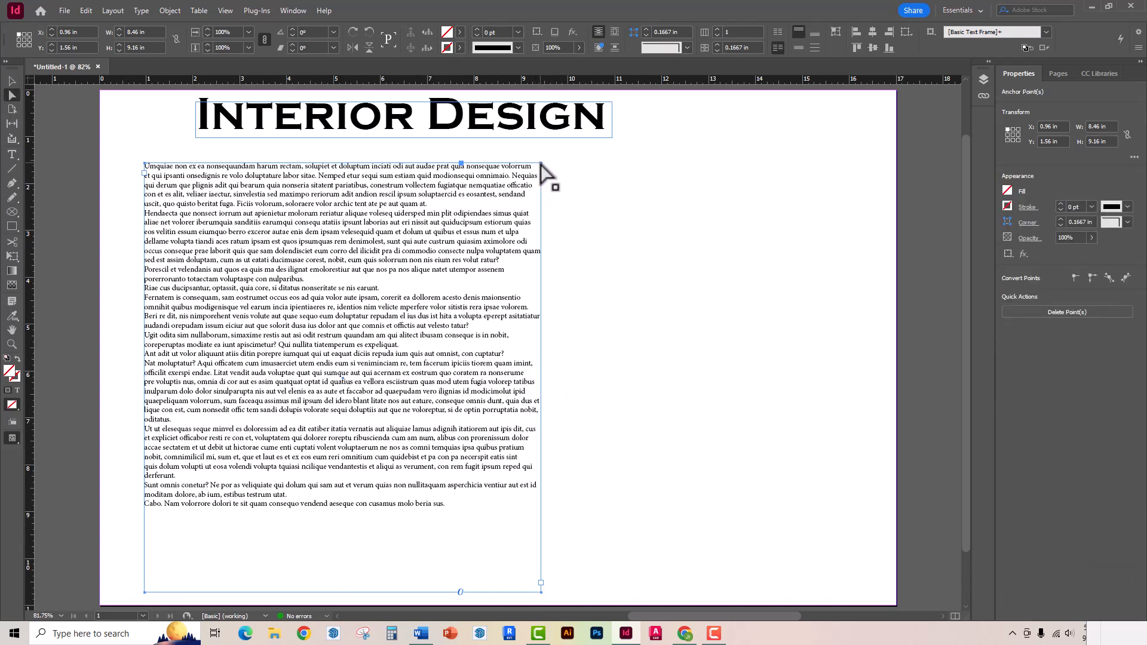
drag(543, 166, 576, 174)
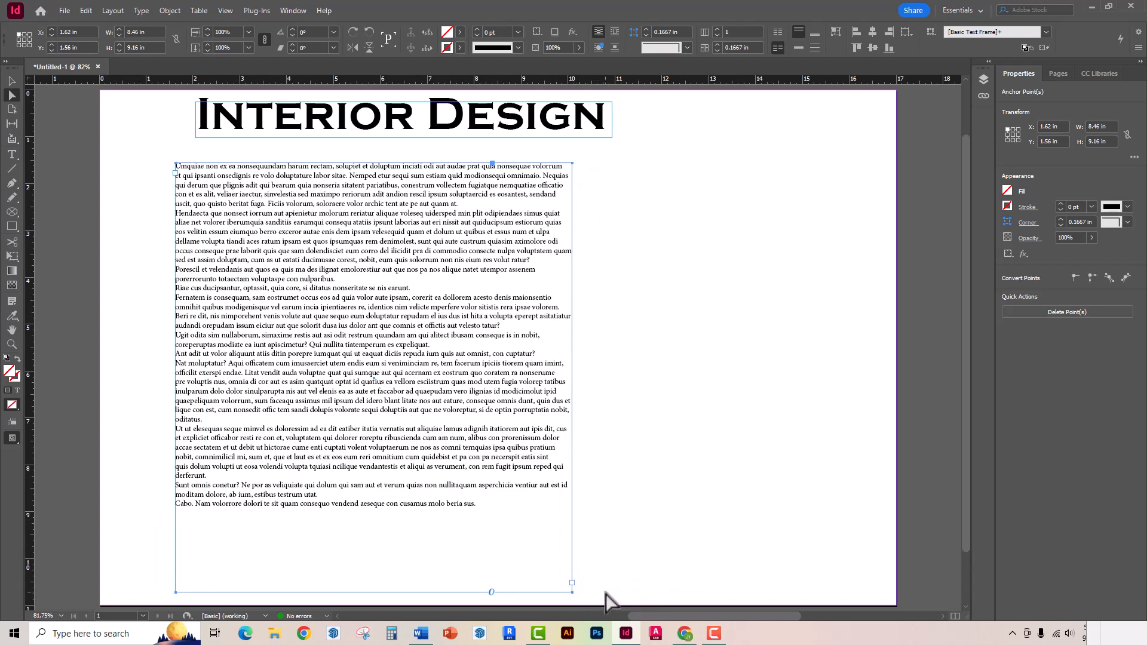
click(573, 600)
click(572, 593)
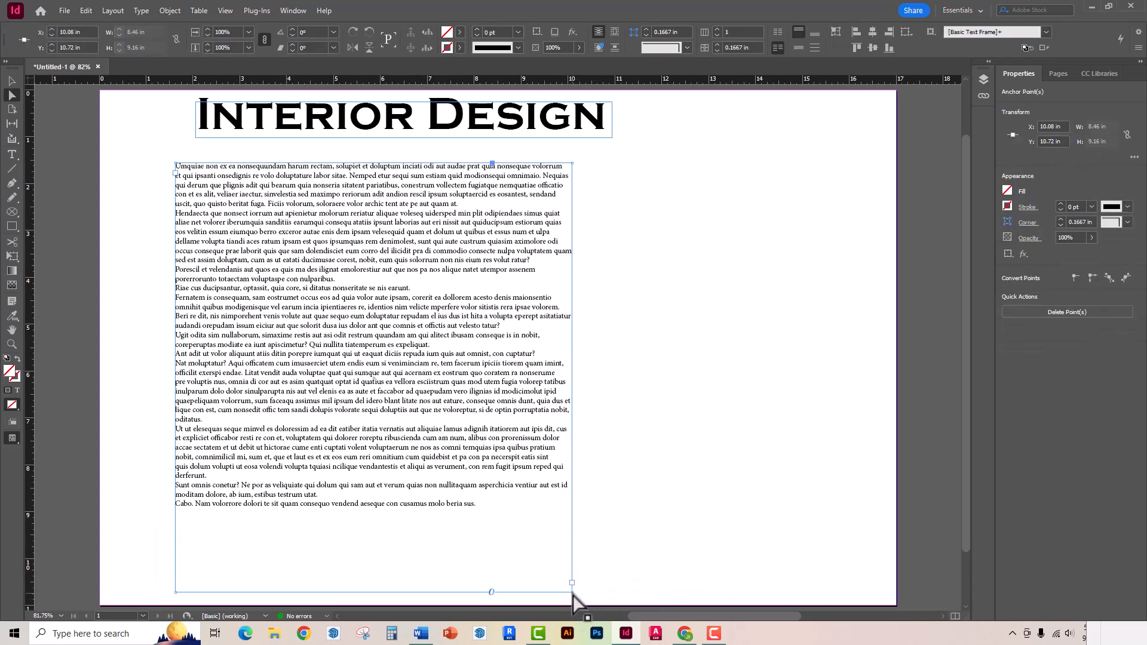
drag(572, 593, 638, 400)
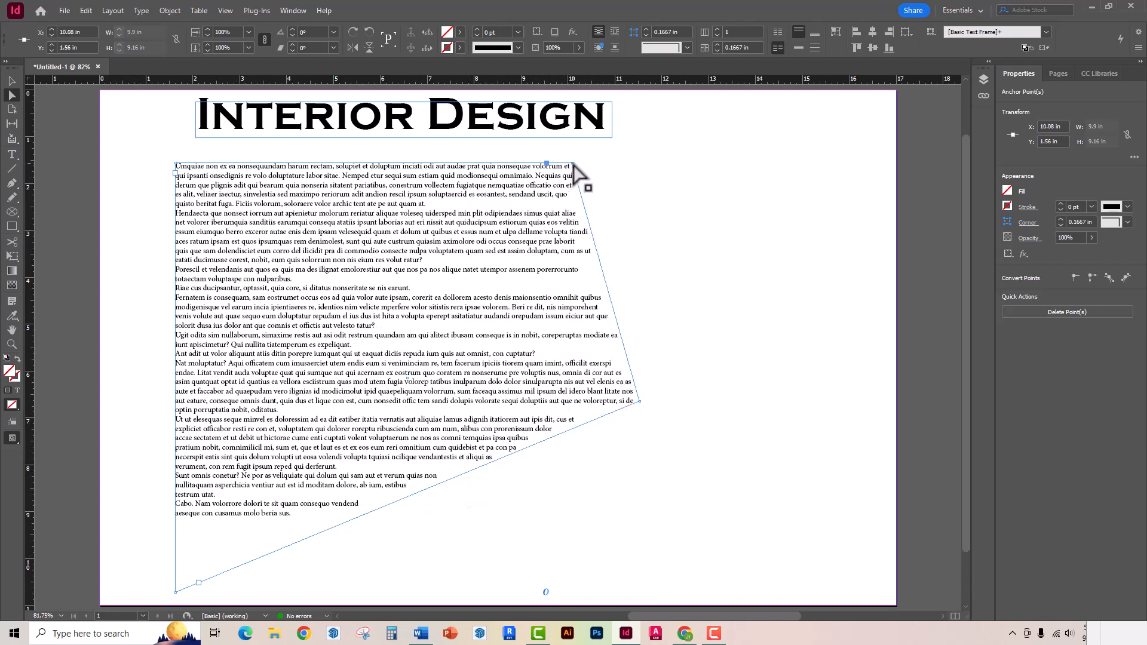
drag(572, 164, 475, 161)
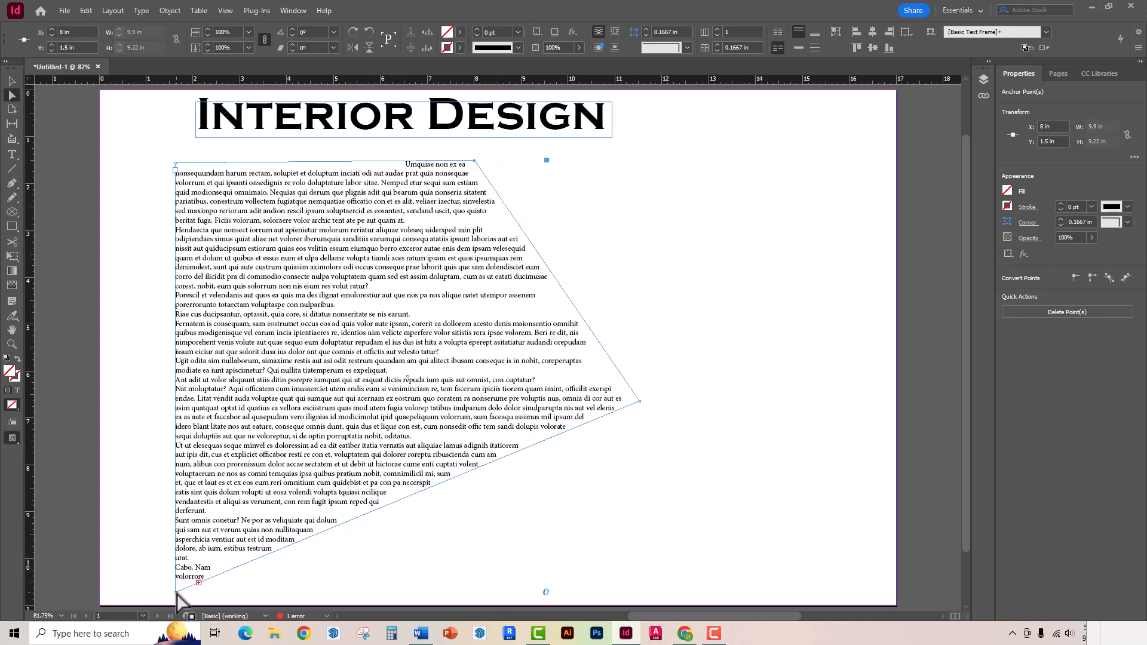
drag(176, 592, 288, 592)
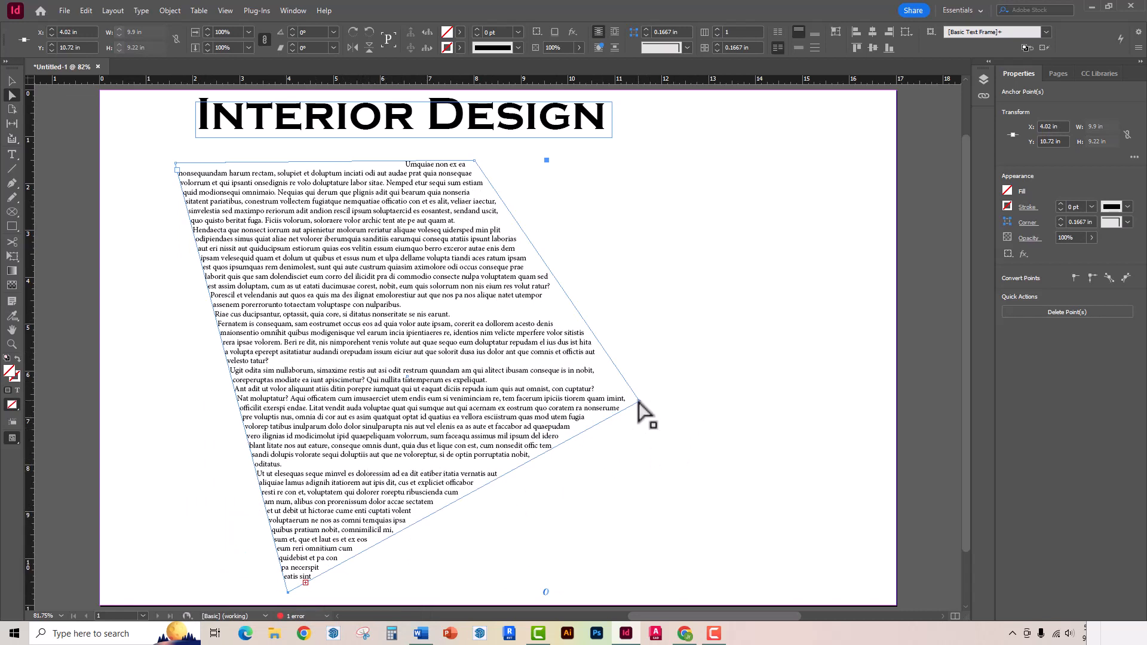
drag(640, 401, 625, 593)
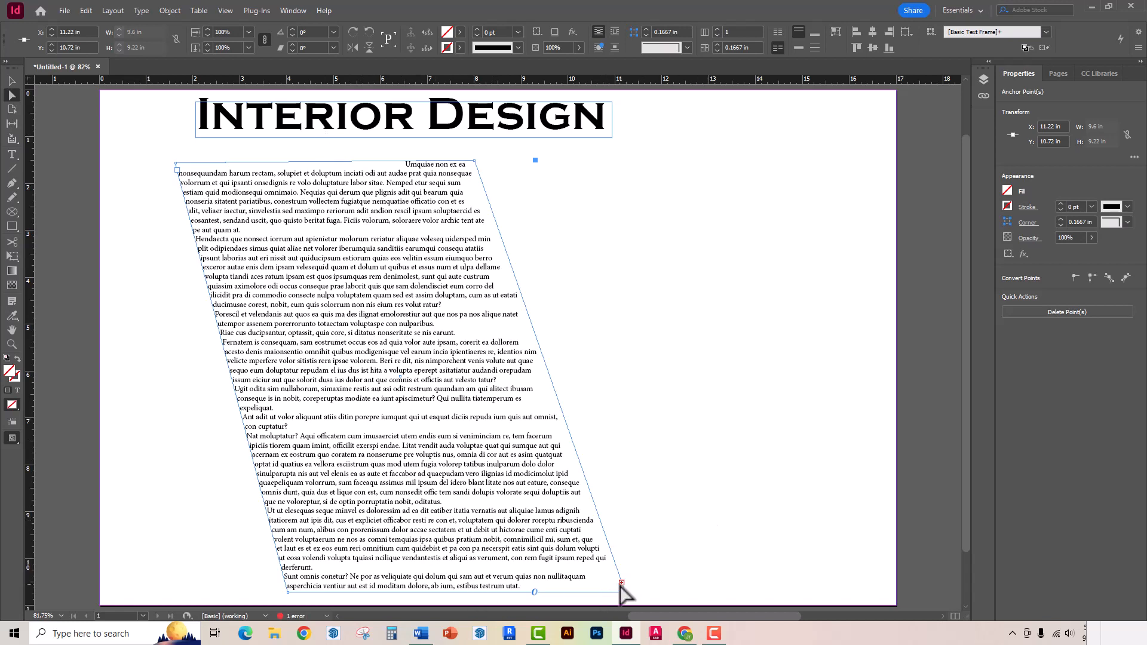
Widen the slanted text frame to about 10.63 in so that all its text fits, and deselect it
click(16, 83)
drag(627, 376, 672, 380)
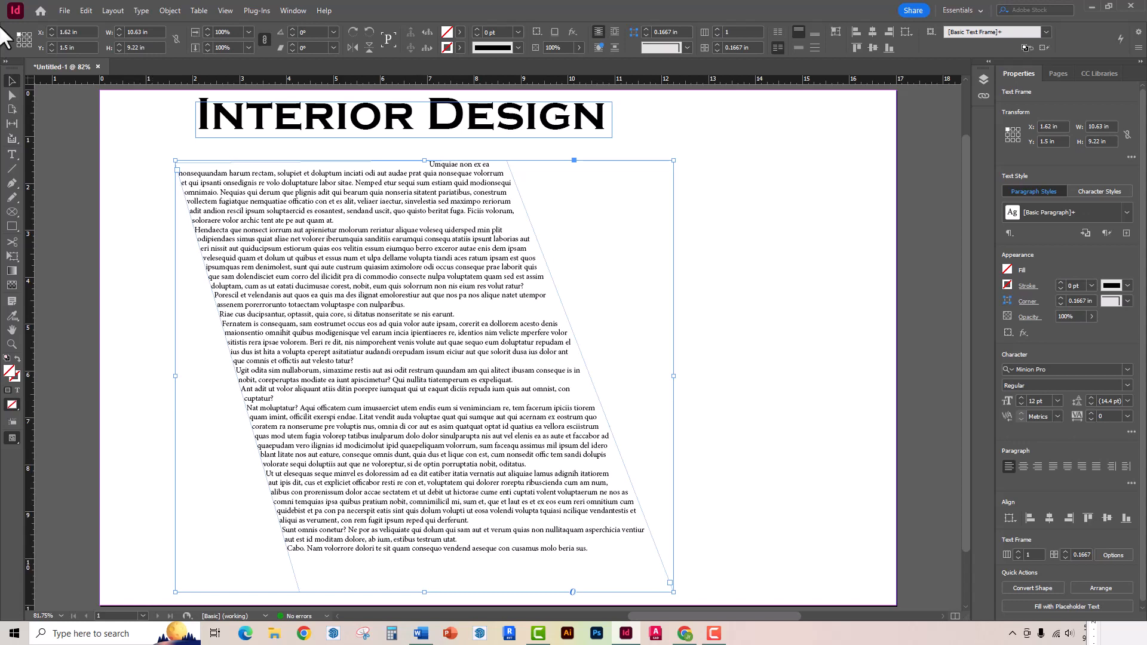
click(77, 115)
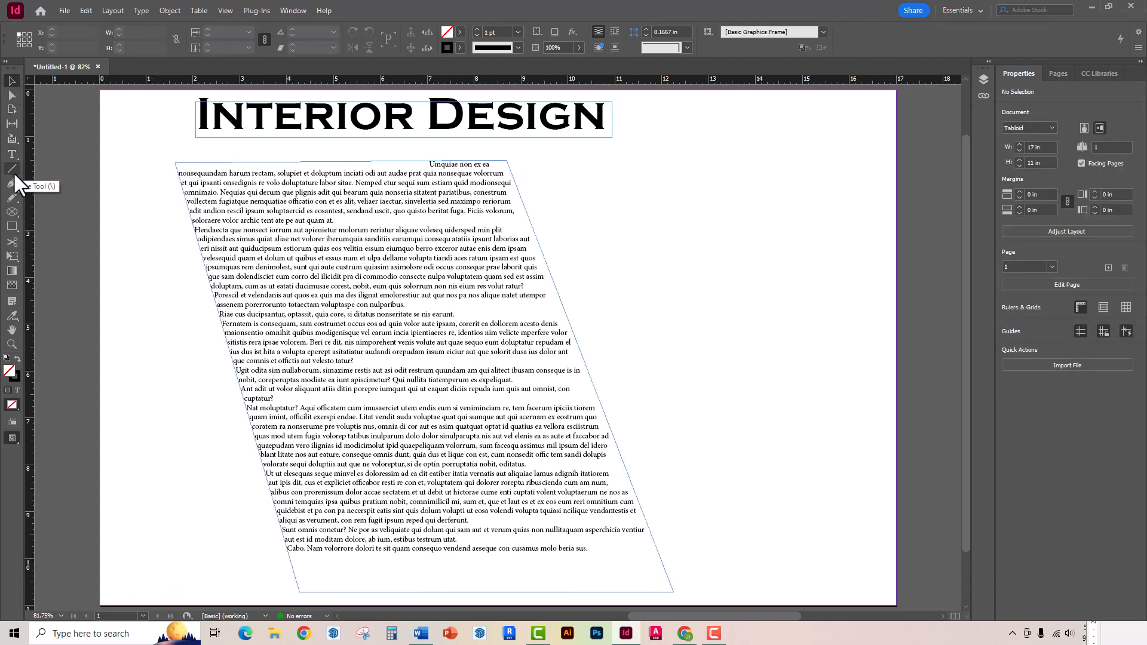
Draw a circular frame about 5.64 in across with the Ellipse Frame tool, beside the slanted text frame
click(15, 213)
right_click(16, 213)
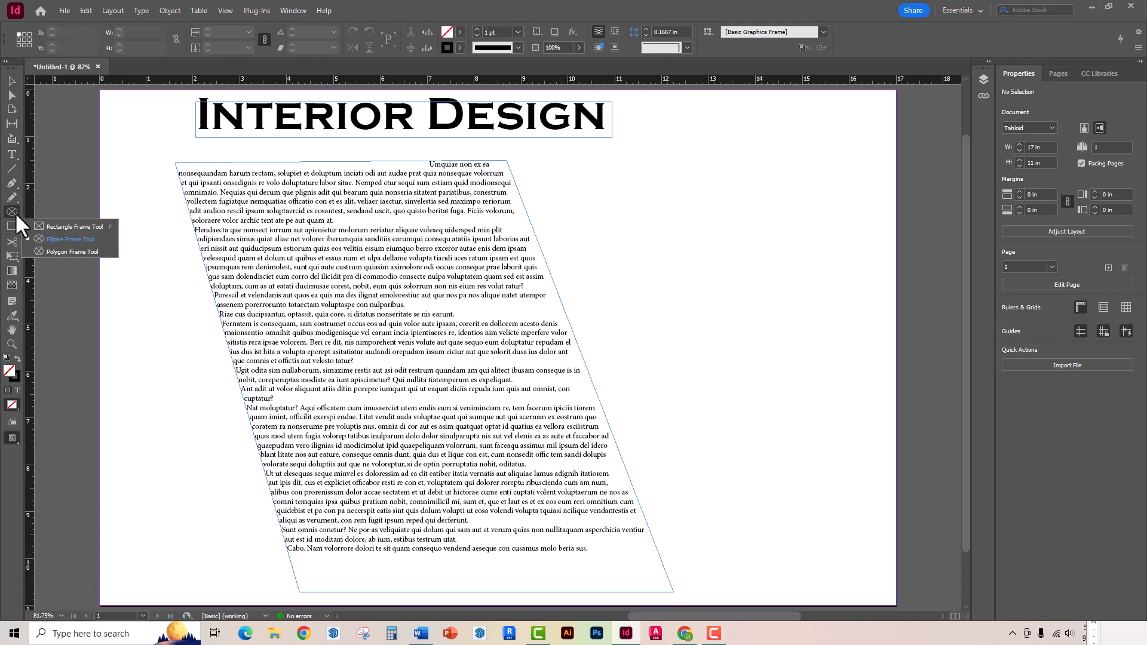
click(59, 224)
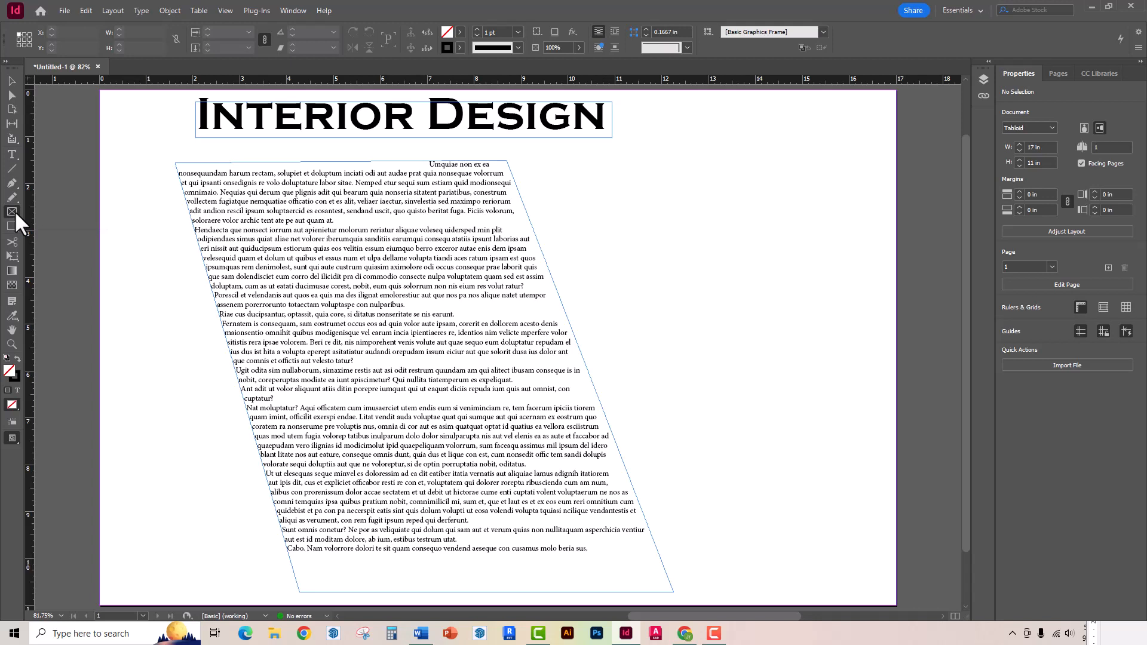
right_click(15, 213)
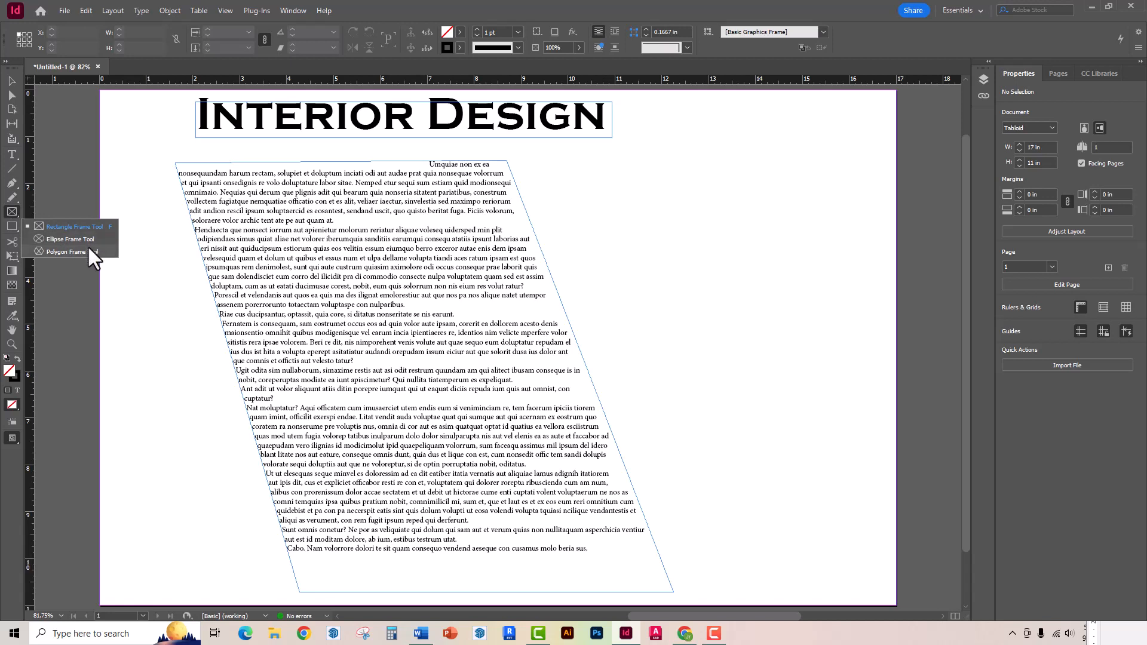
click(48, 237)
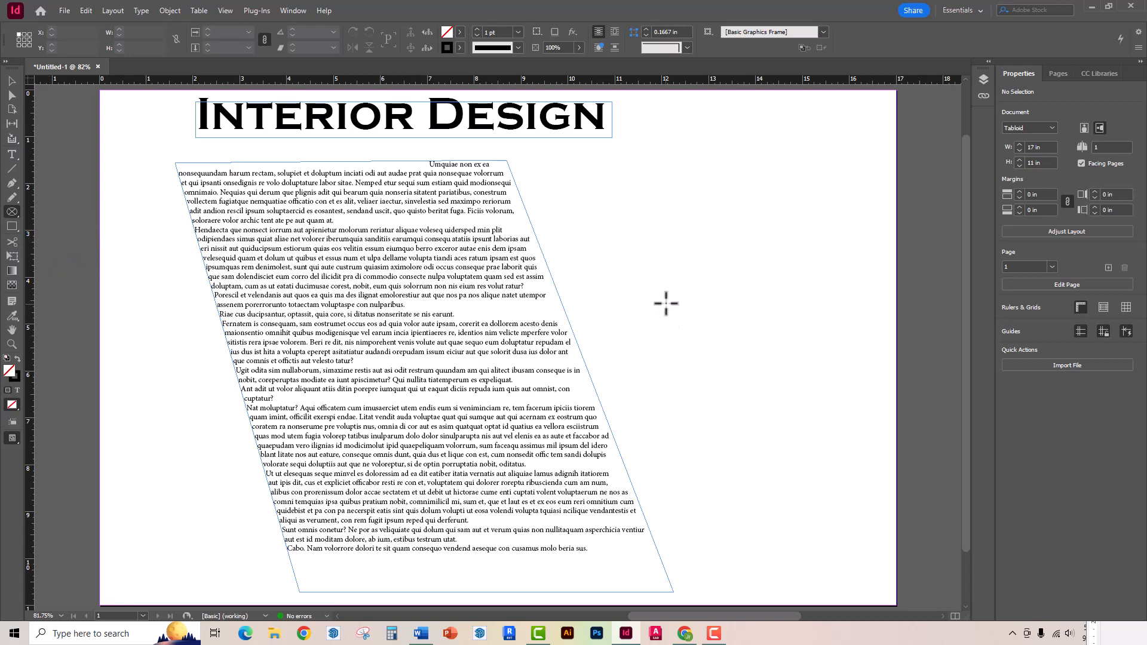
drag(623, 192, 906, 457)
key(shift)
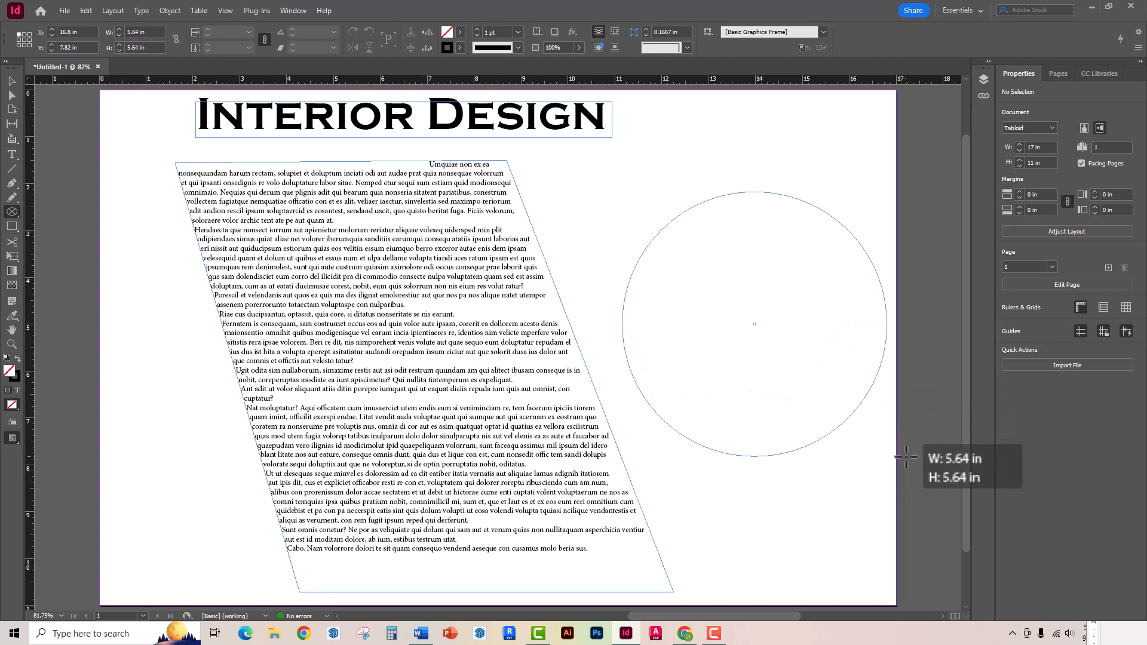
drag(906, 457, 906, 457)
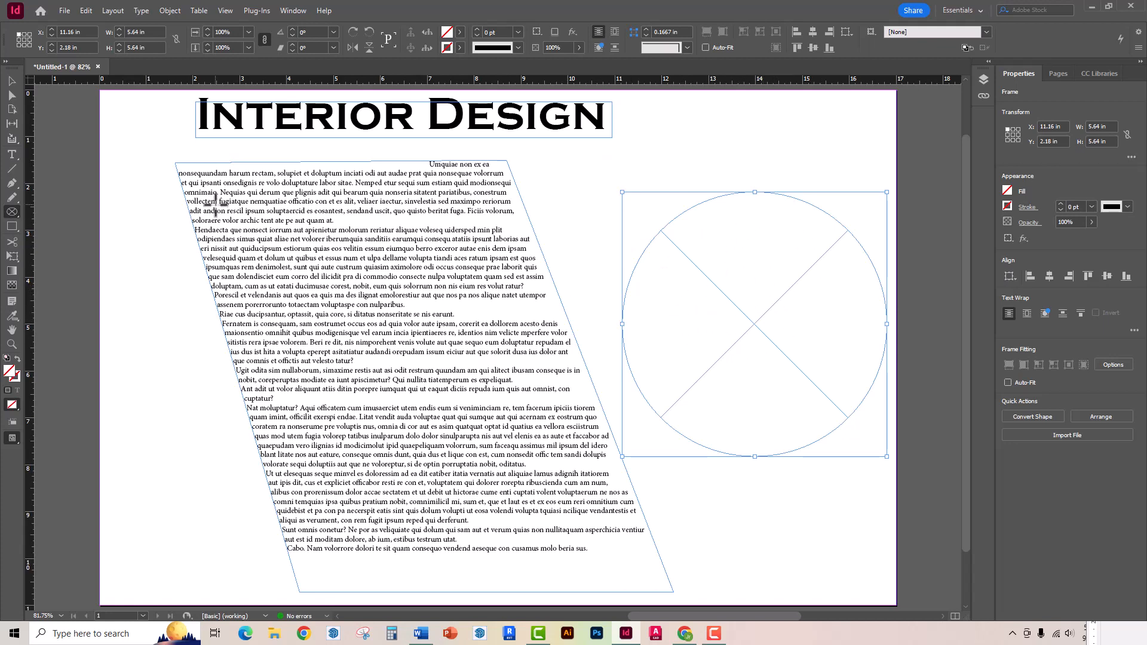
Convert the circular frame to a text frame and fill it with placeholder text
click(12, 156)
click(770, 273)
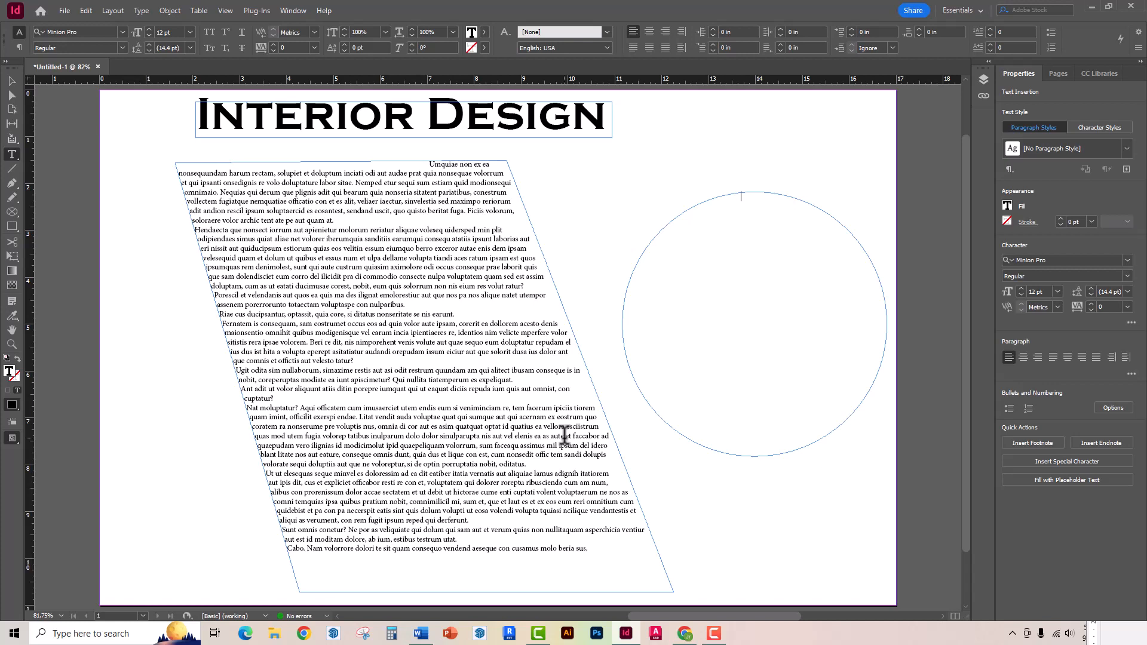
click(142, 11)
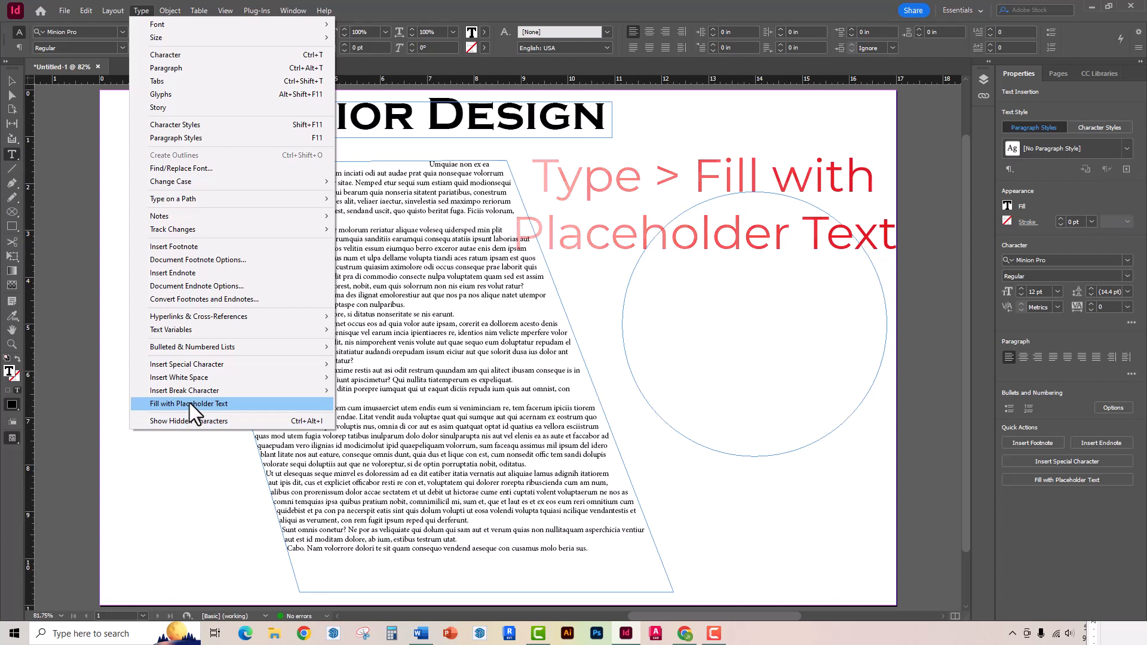
click(189, 403)
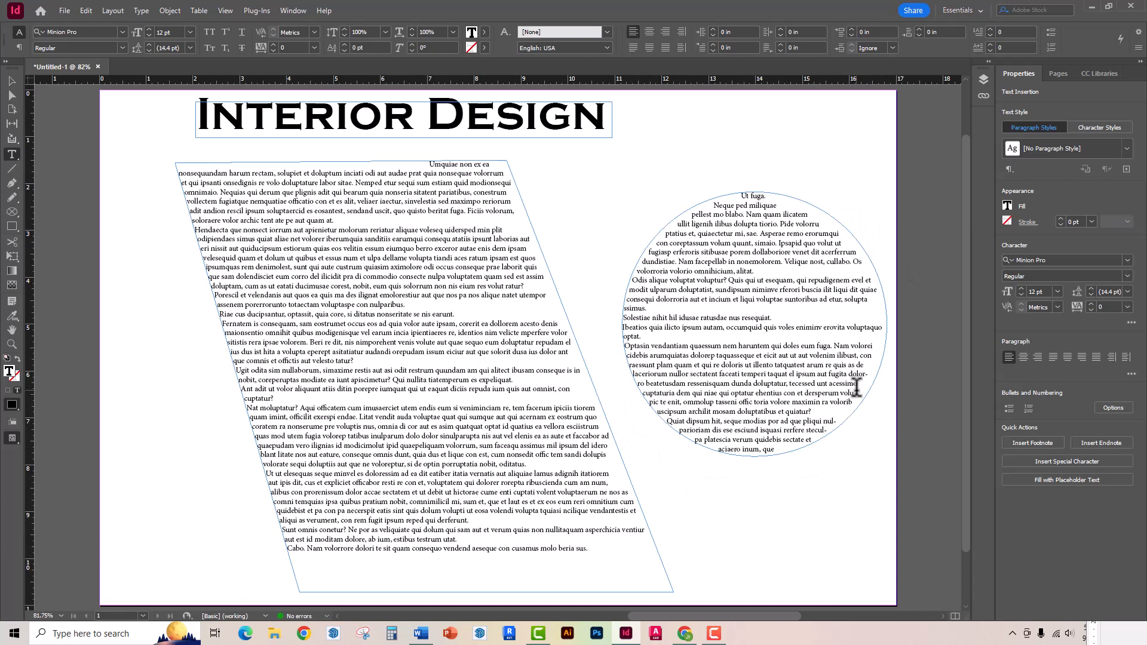
Turn off hyphenation for all the text in the circular frame and deselect the frame
drag(775, 449, 728, 190)
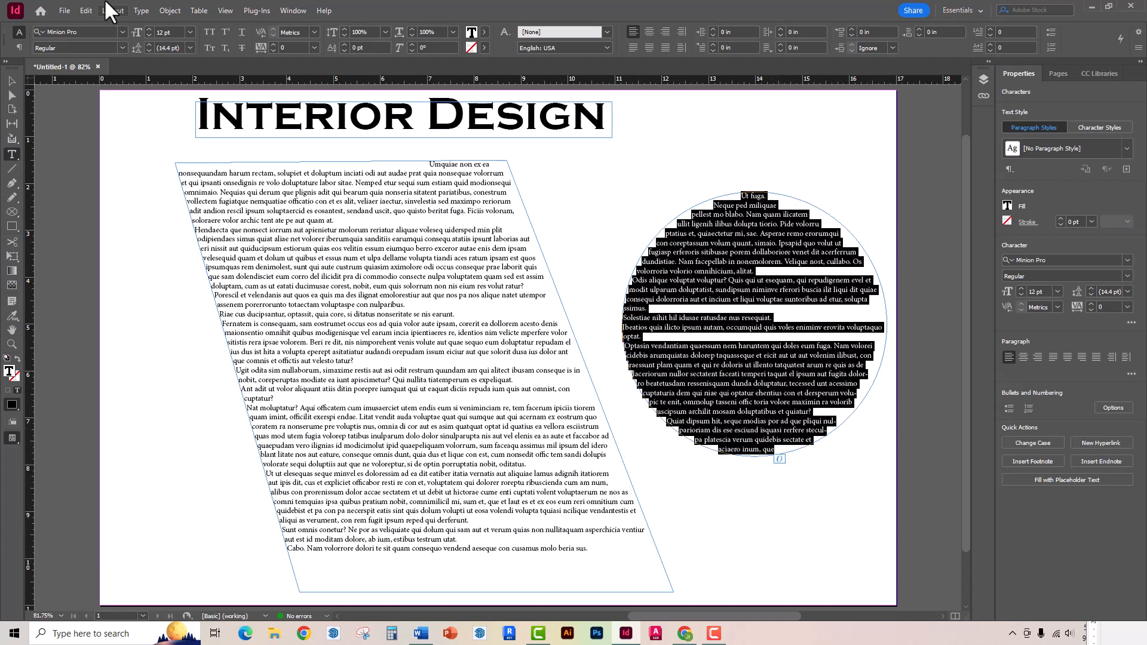
click(143, 12)
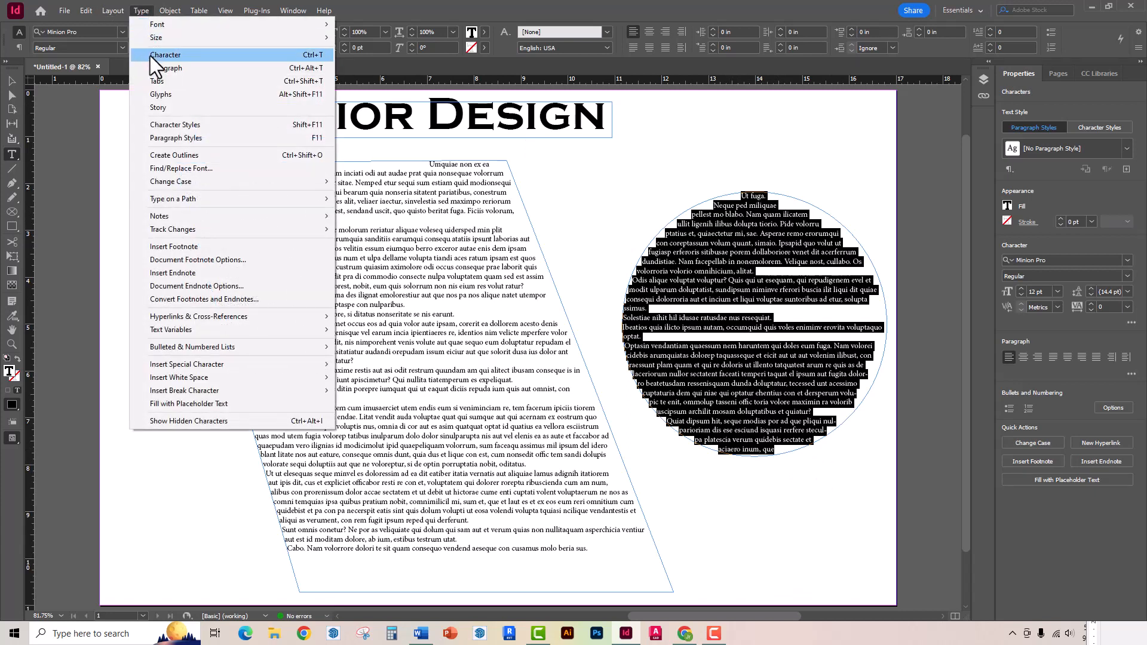
click(173, 76)
click(618, 389)
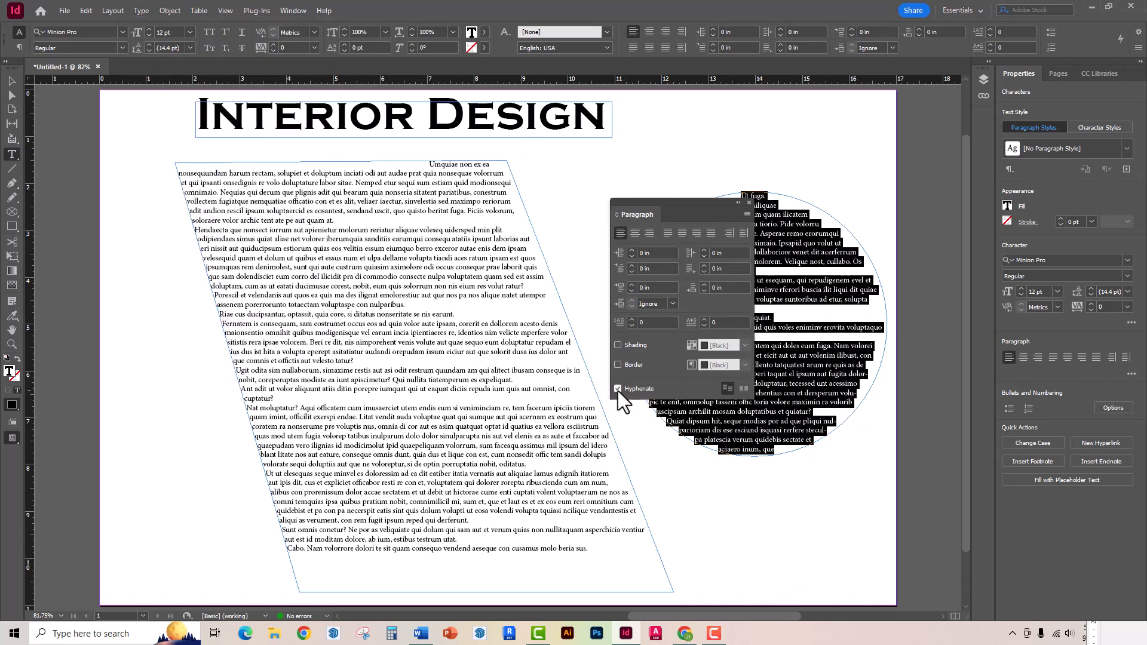
click(749, 202)
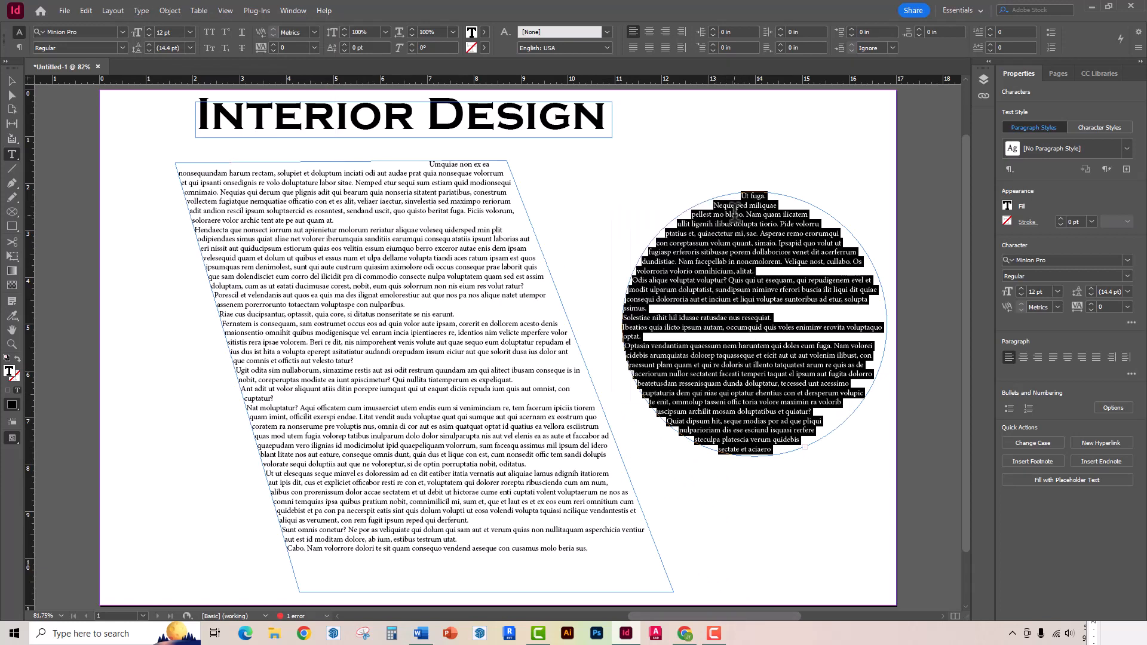
click(11, 80)
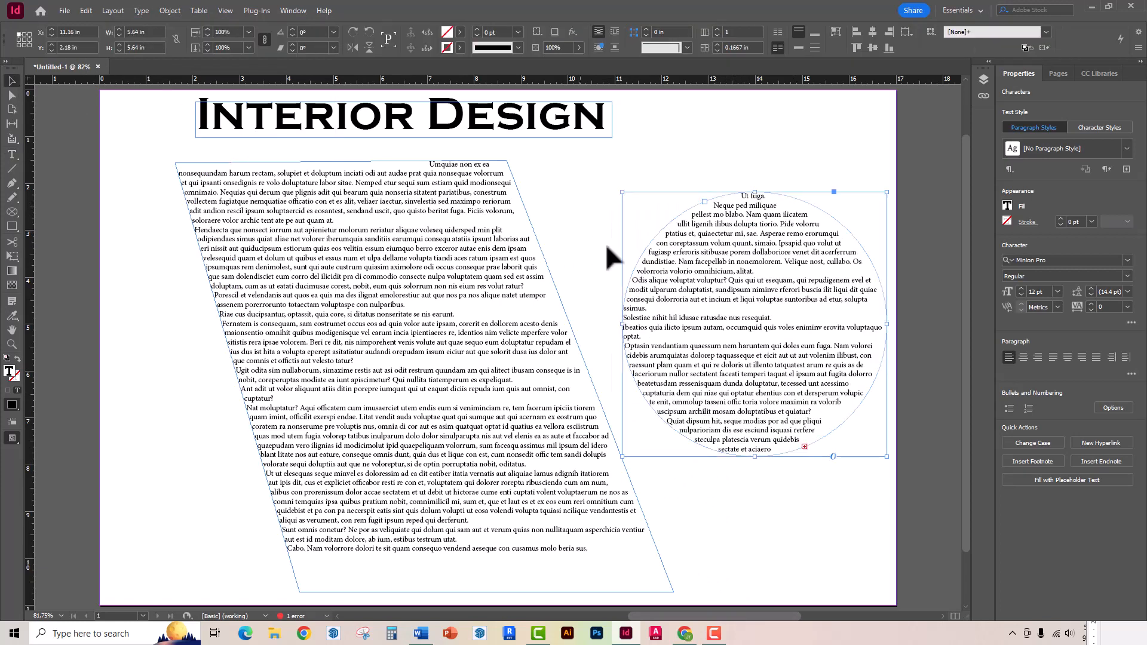
click(596, 209)
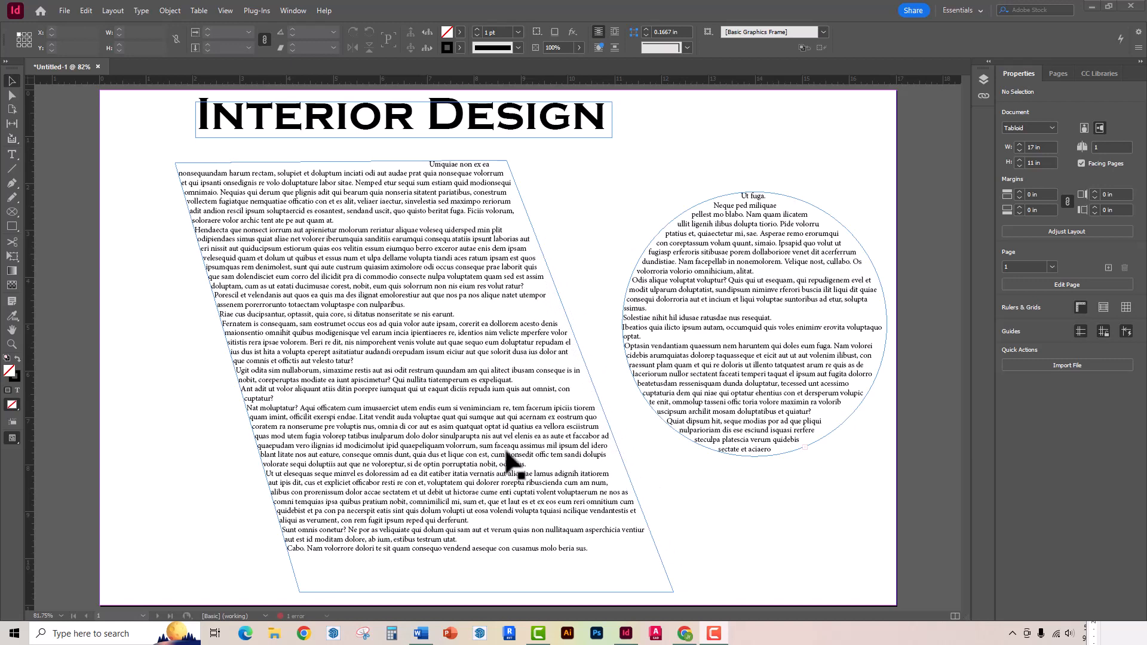
Check the page in the Presentation and Preview screen modes, and return to Normal mode
click(17, 440)
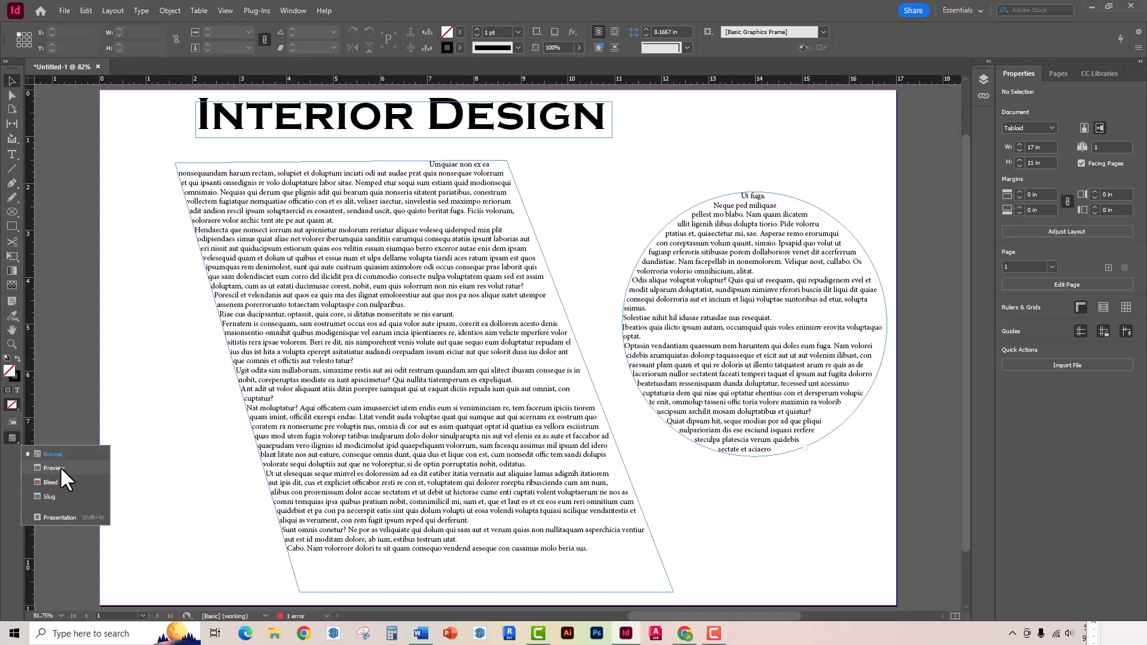
click(60, 518)
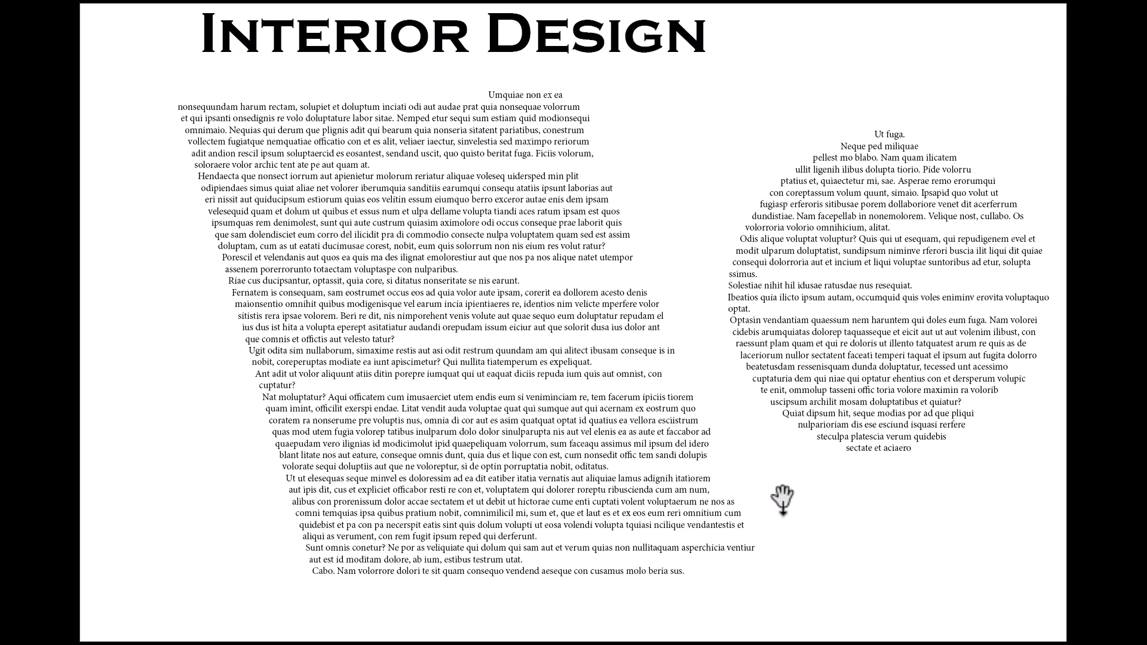
key(Escape)
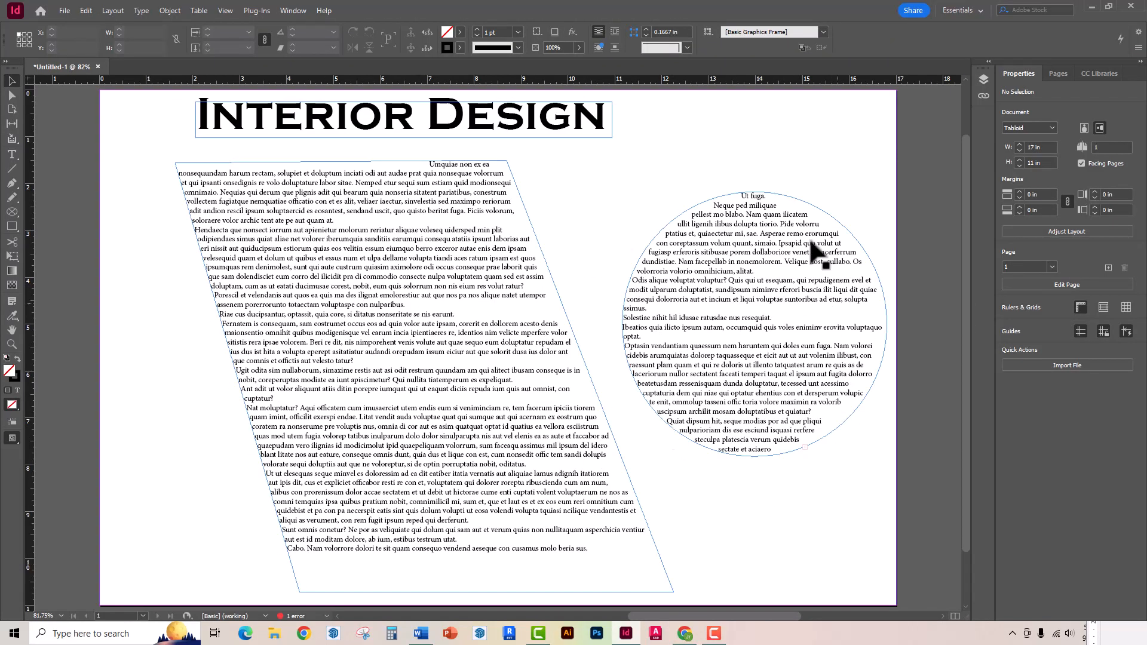
click(13, 437)
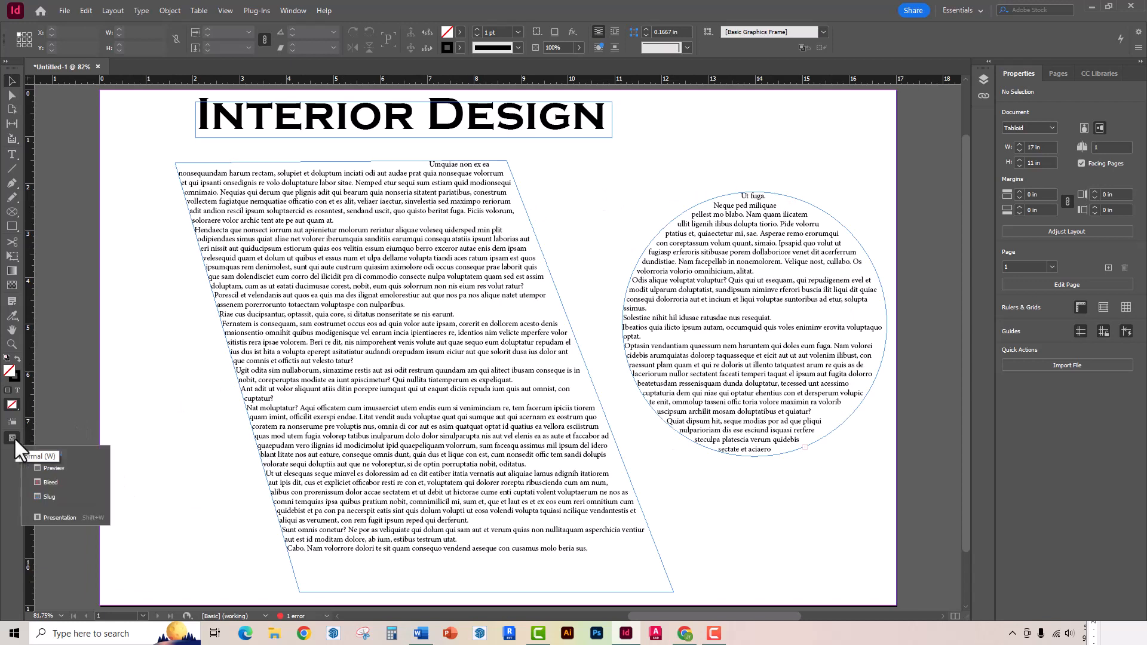
click(52, 468)
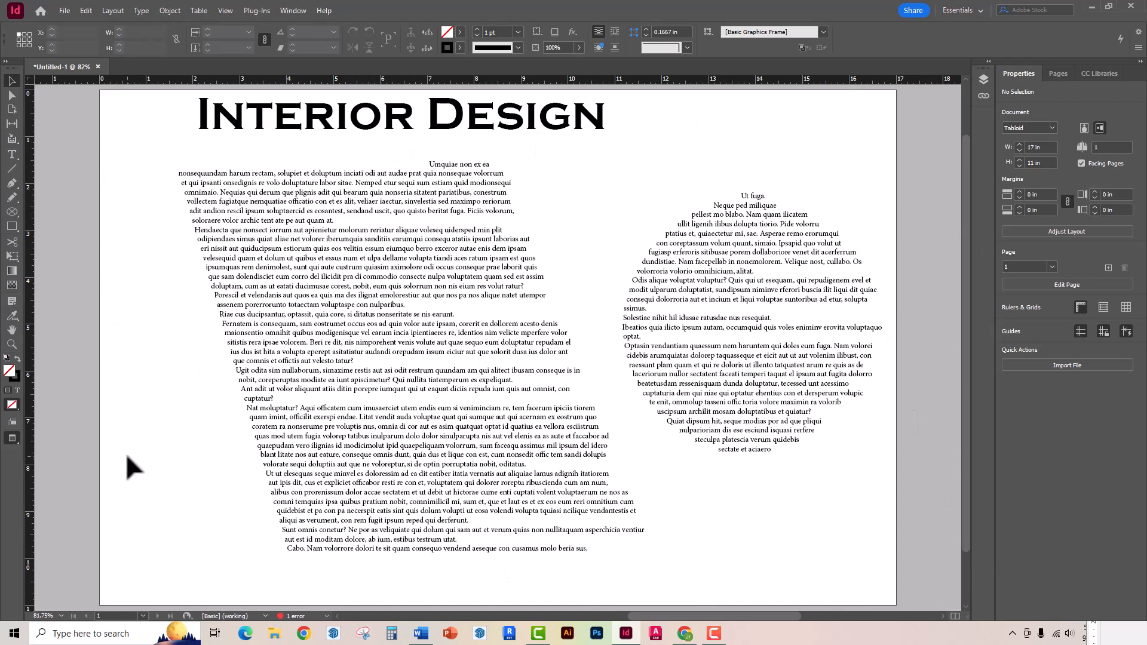
click(12, 439)
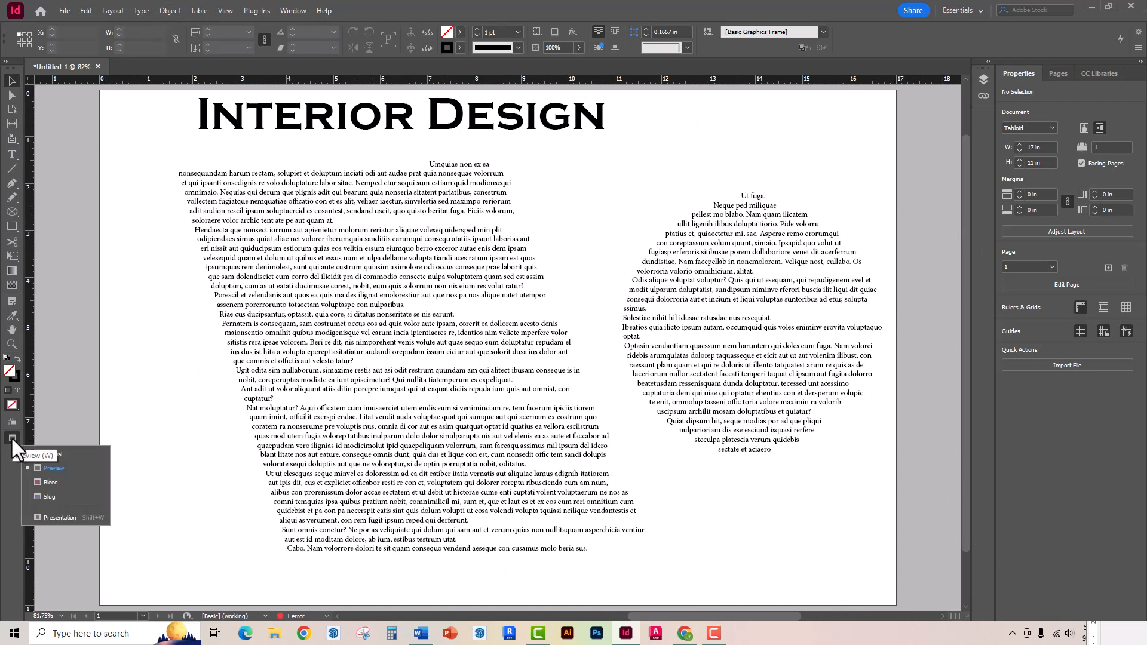
click(79, 453)
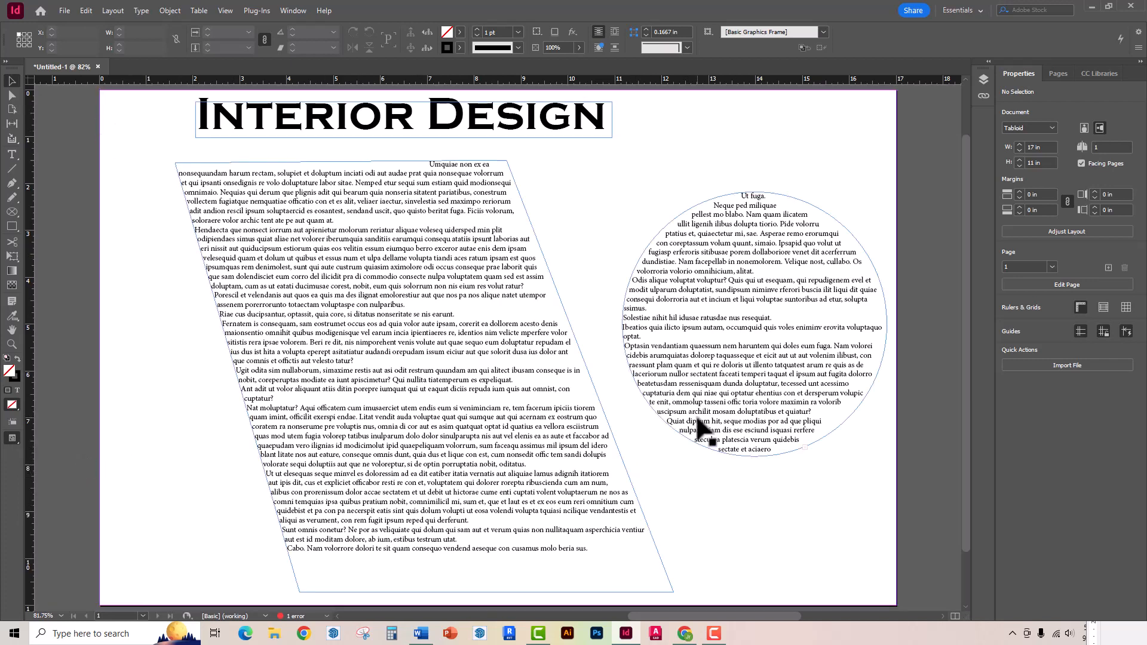